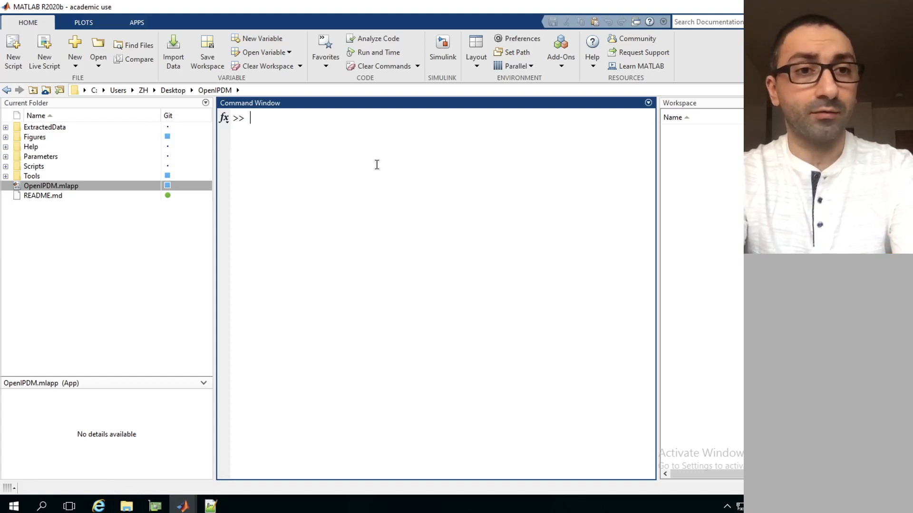
Run the OpenIPDM.mlapp app from the OpenIPDM project folder
{"action": "left_click", "coordinate": [53, 186]}
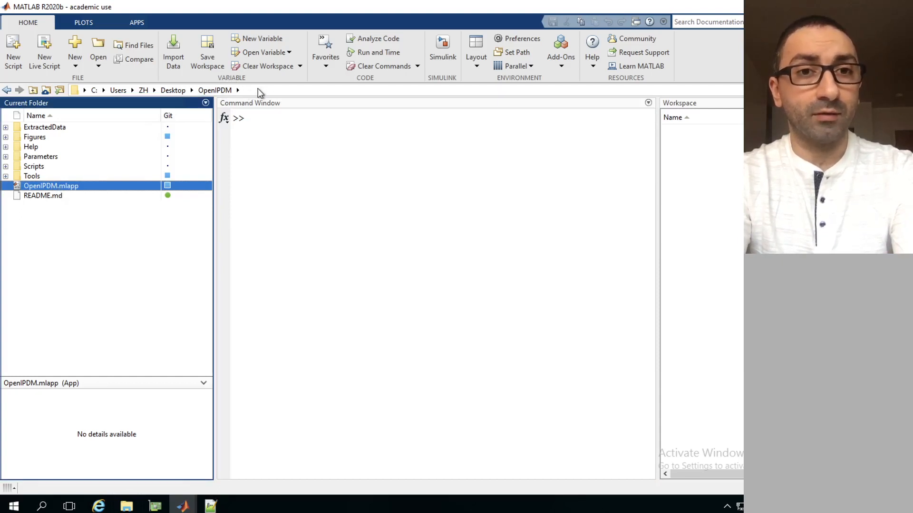
{"action": "left_click", "coordinate": [258, 89]}
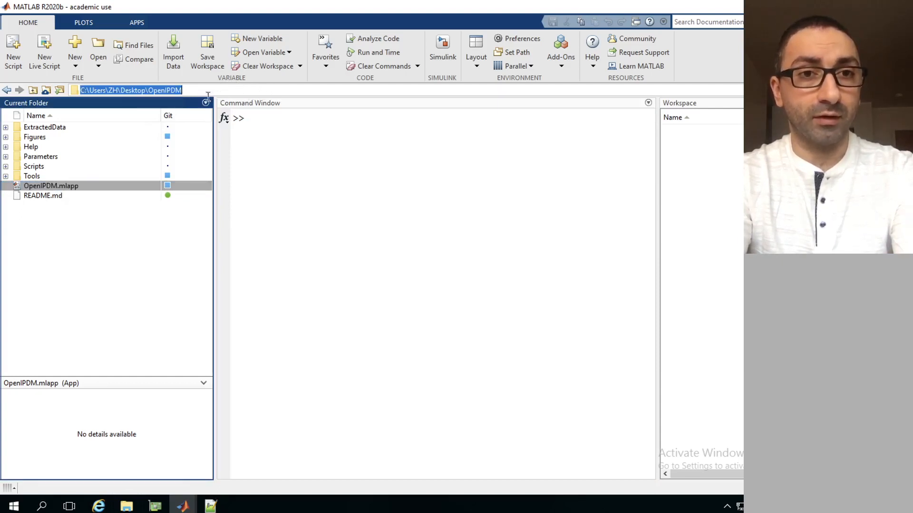
{"action": "left_click", "coordinate": [33, 204]}
{"action": "left_click", "coordinate": [34, 190]}
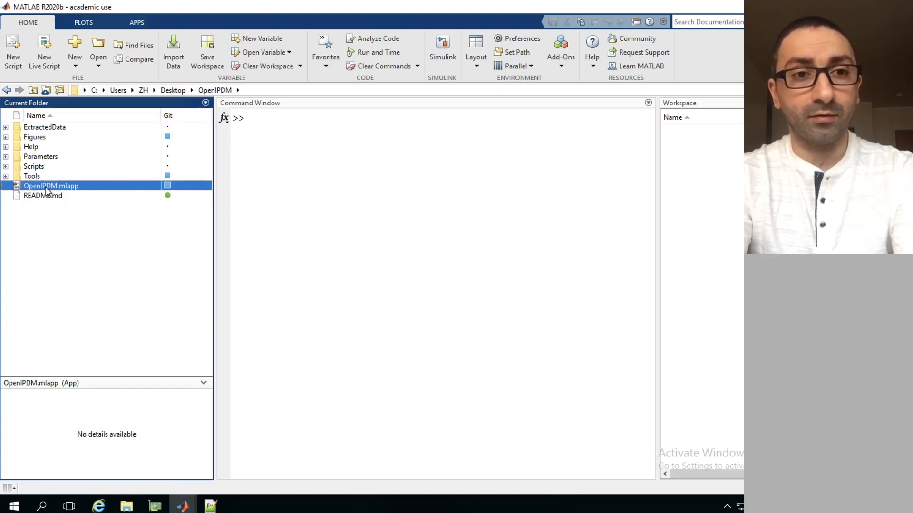
{"action": "right_click", "coordinate": [45, 187]}
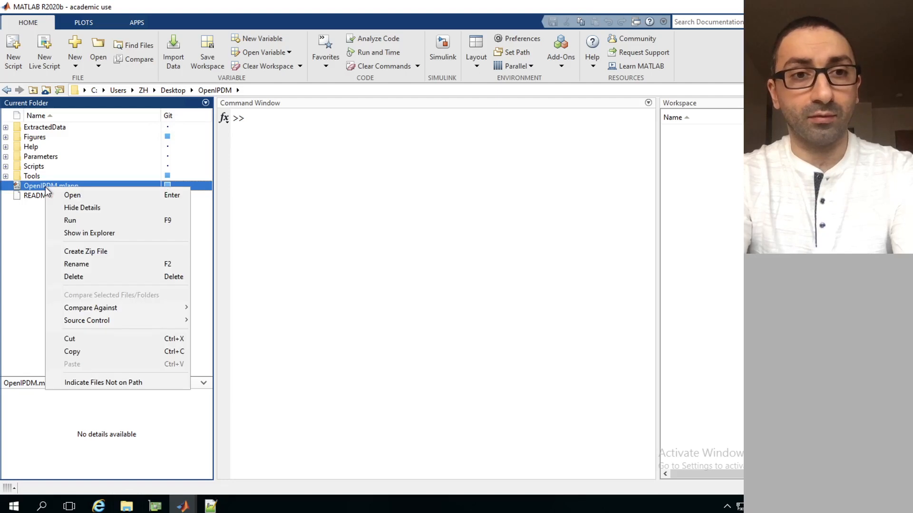
{"action": "left_click", "coordinate": [62, 222]}
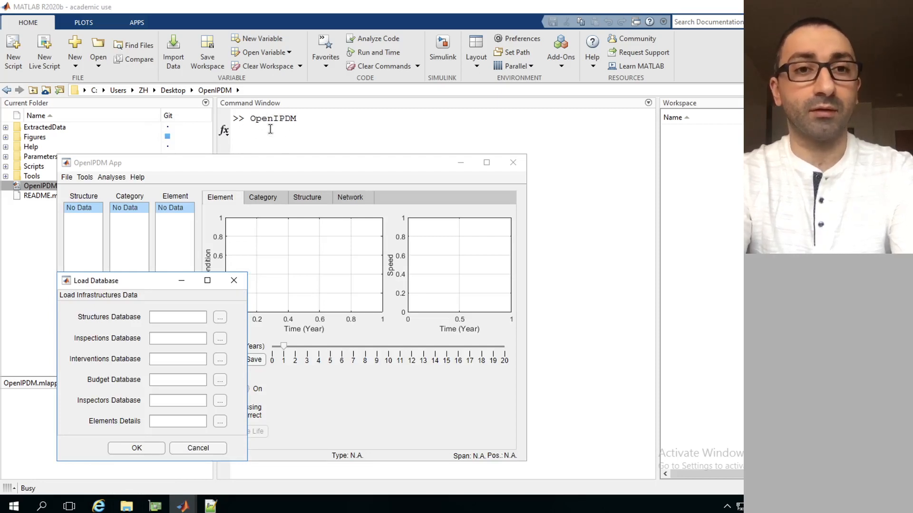
Select the Structures_database_2021 file from the Demo Data folder as the structures database
{"action": "left_click_drag", "start_coordinate": [131, 284], "coordinate": [146, 265]}
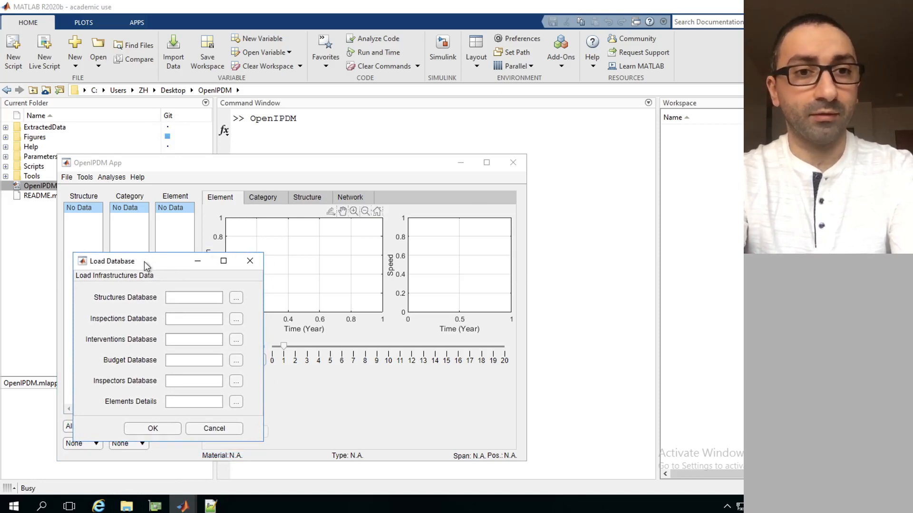
{"action": "mouse_move", "coordinate": [145, 262]}
{"action": "left_mouse_down"}
{"action": "mouse_move", "coordinate": [176, 260]}
{"action": "mouse_move", "coordinate": [156, 268]}
{"action": "left_mouse_up"}
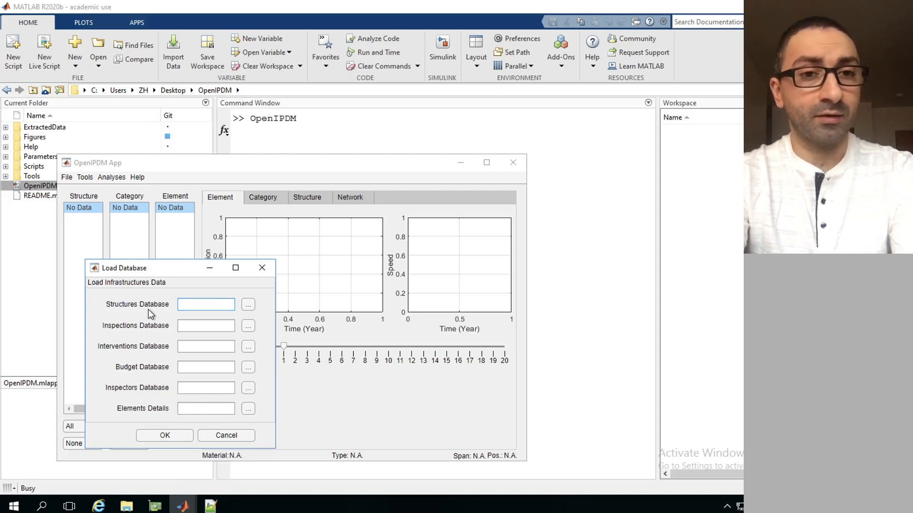
{"action": "left_click", "coordinate": [249, 305]}
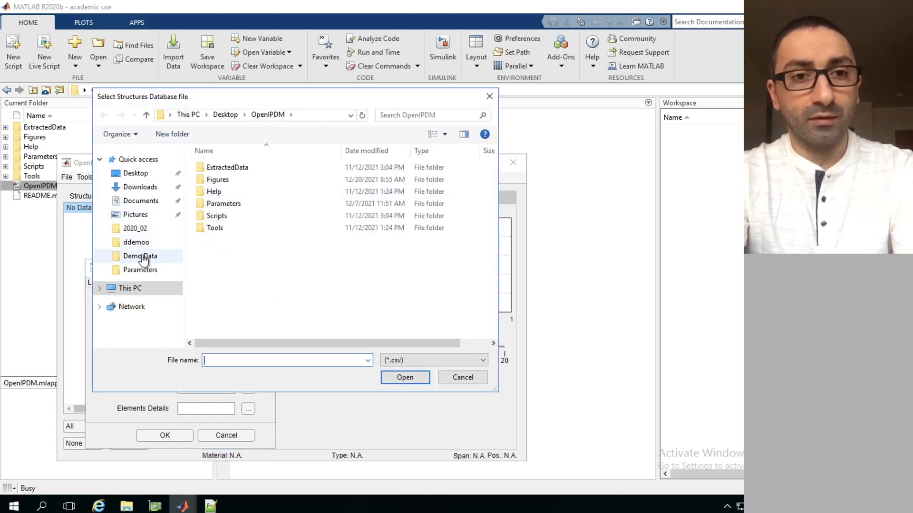
{"action": "left_click", "coordinate": [142, 257]}
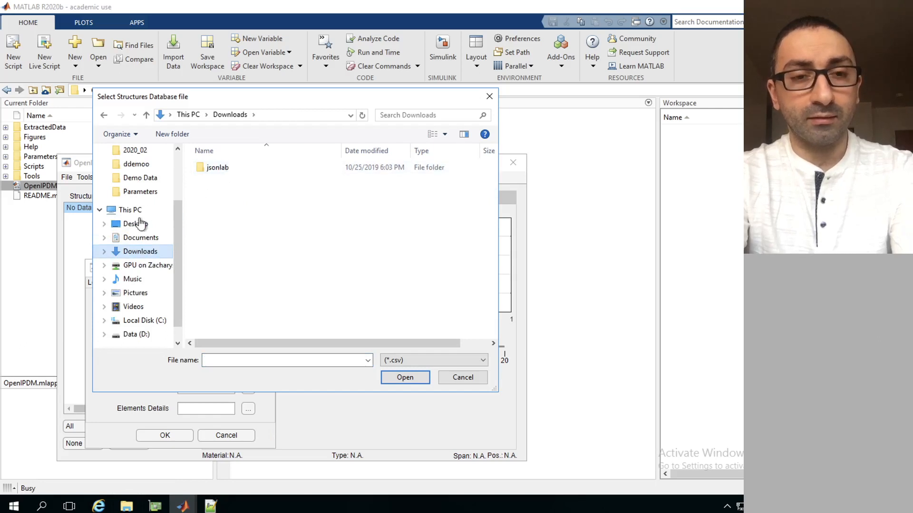
{"action": "left_click", "coordinate": [142, 178]}
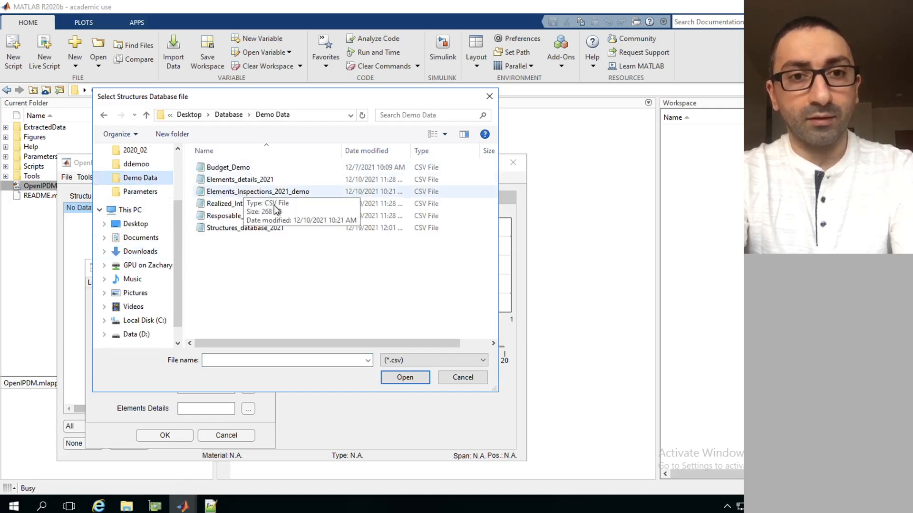
{"action": "double_click", "coordinate": [250, 229]}
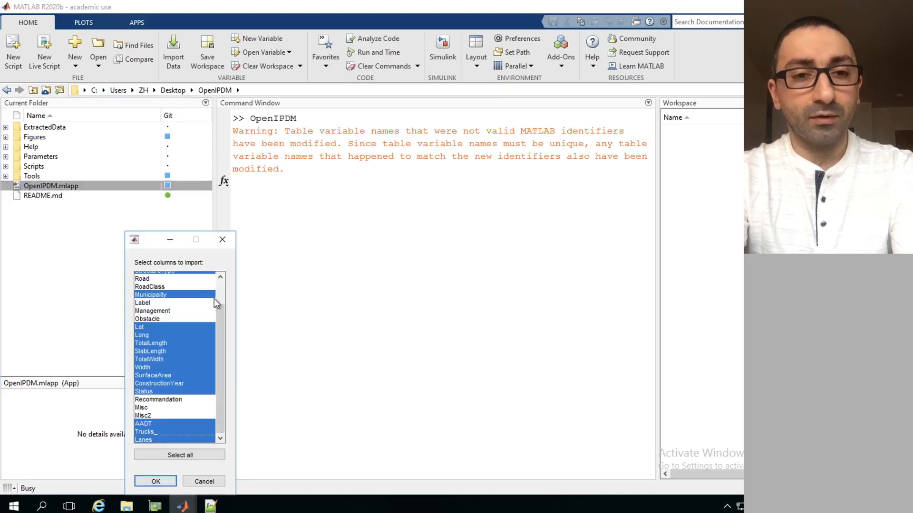
Check the structures database column list and import it with the preselected columns
{"action": "left_click_drag", "start_coordinate": [222, 316], "coordinate": [220, 294]}
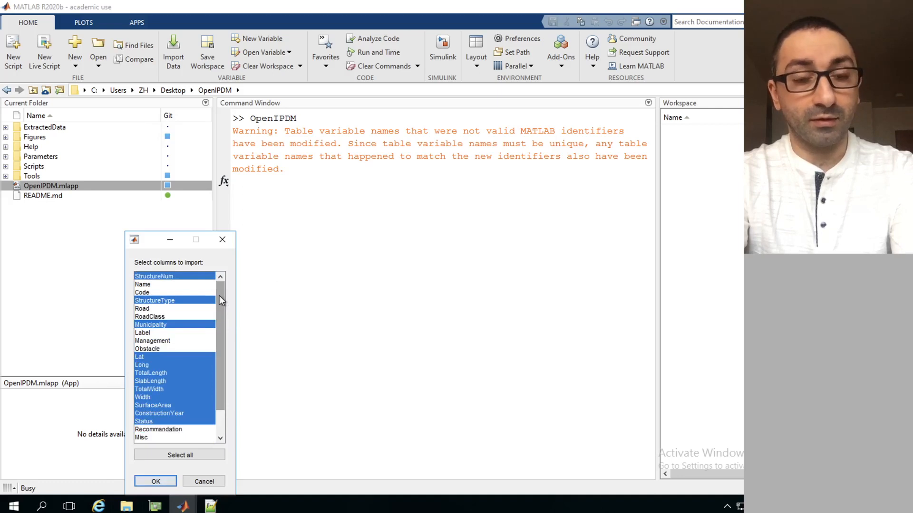
{"action": "left_click_drag", "start_coordinate": [220, 298], "coordinate": [218, 341]}
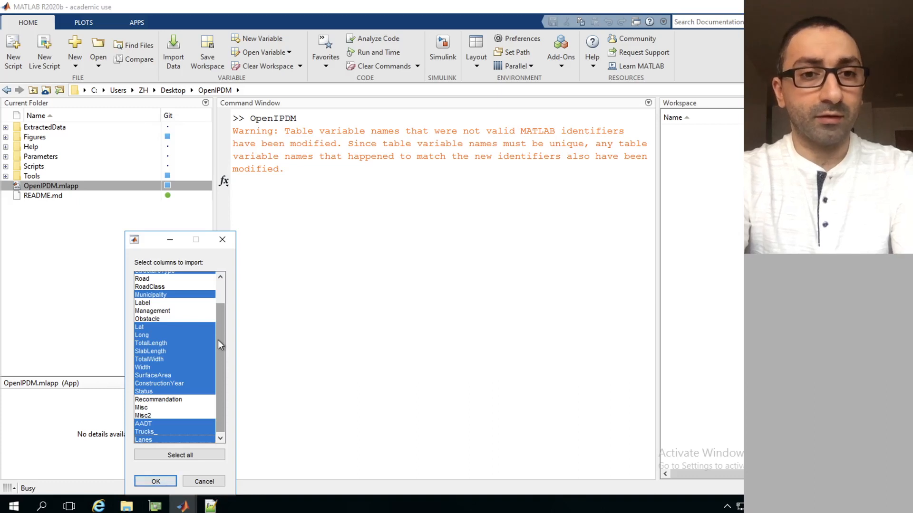
{"action": "left_click_drag", "start_coordinate": [219, 340], "coordinate": [220, 305]}
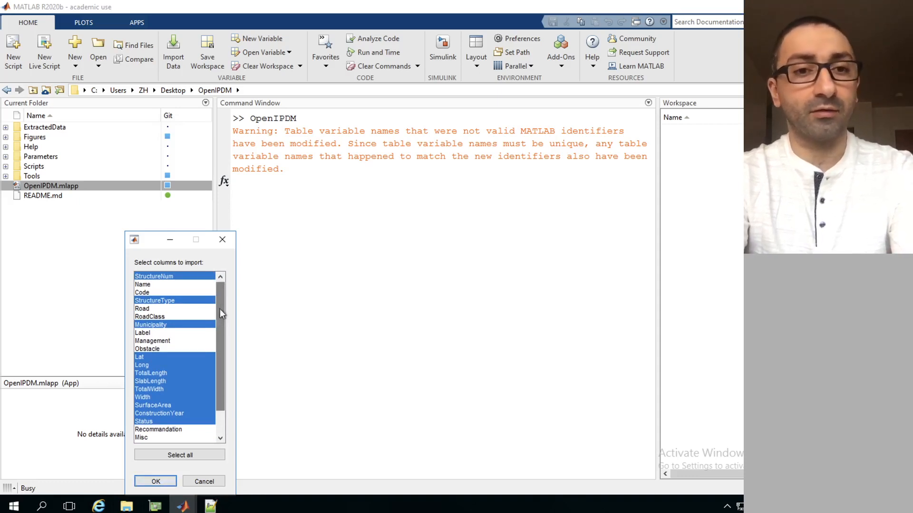
{"action": "scroll", "coordinate": [218, 330], "scroll_direction": "down", "scroll_amount": 2}
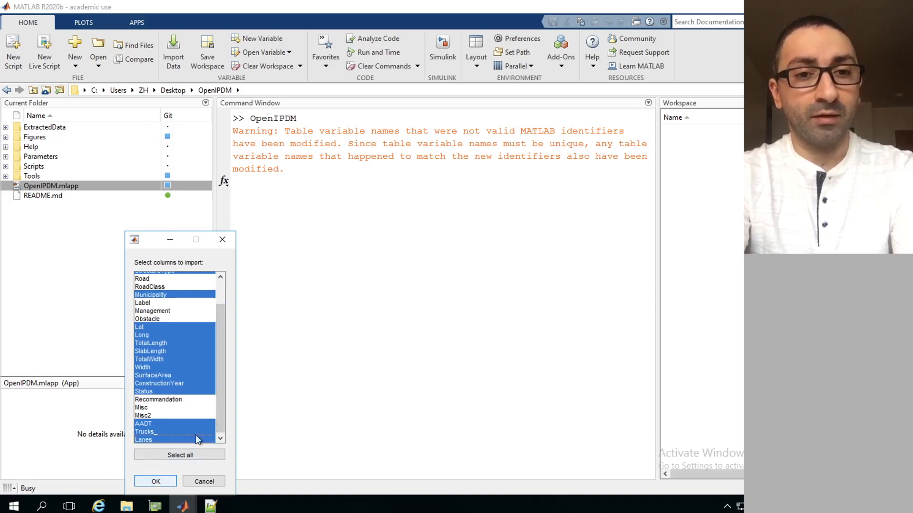
{"action": "left_click", "coordinate": [156, 482]}
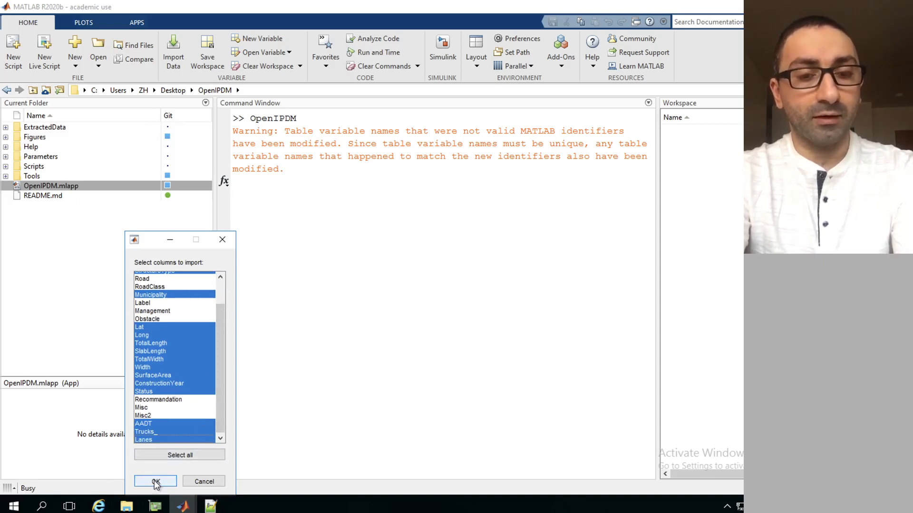
Load Elements_Inspections_2021_demo as the inspections database in the Load Database window, importing its preselected columns
{"action": "mouse_move", "coordinate": [189, 506]}
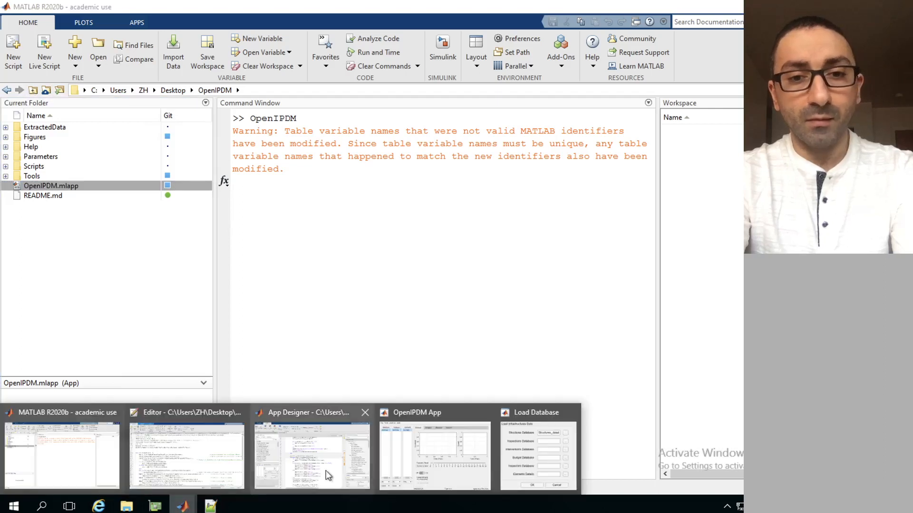
{"action": "left_click", "coordinate": [536, 461]}
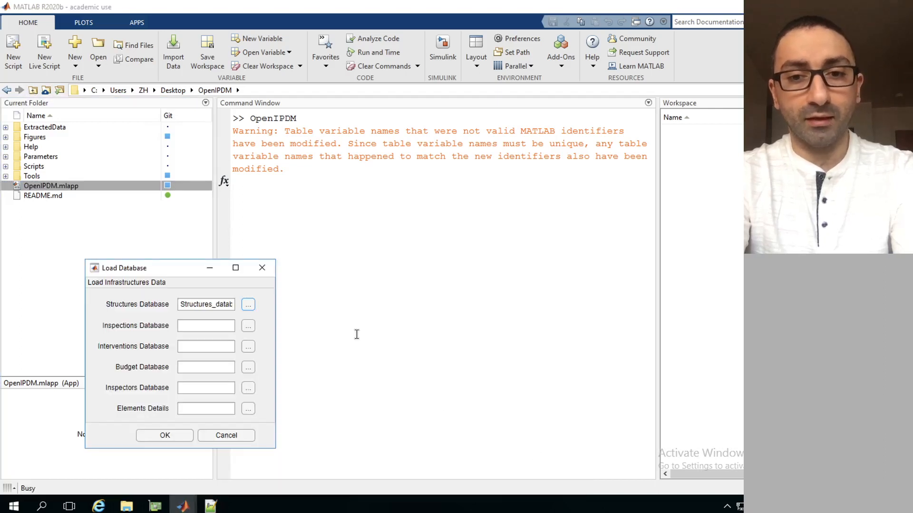
{"action": "left_click", "coordinate": [247, 327]}
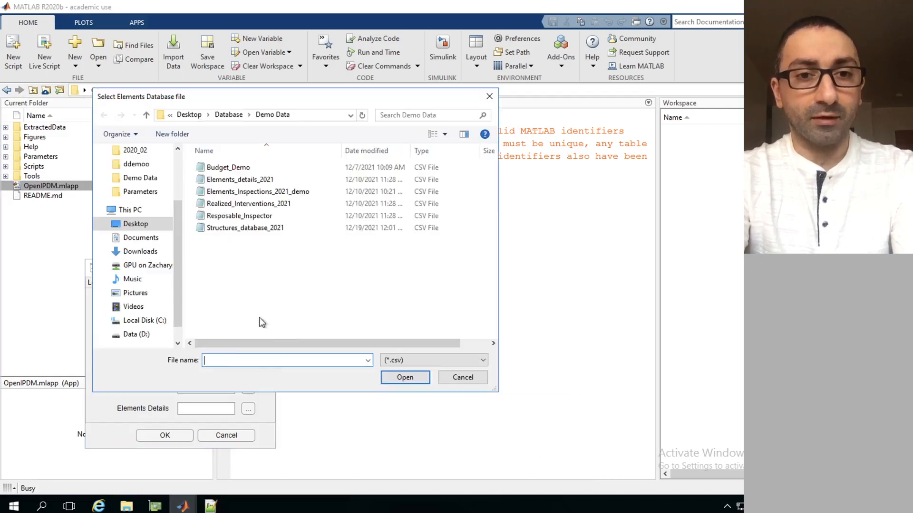
{"action": "double_click", "coordinate": [254, 192]}
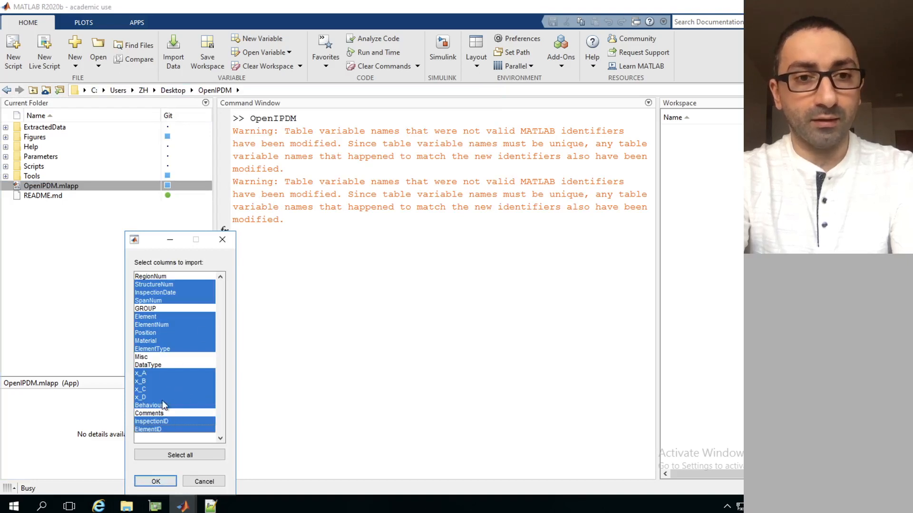
{"action": "left_click", "coordinate": [156, 481]}
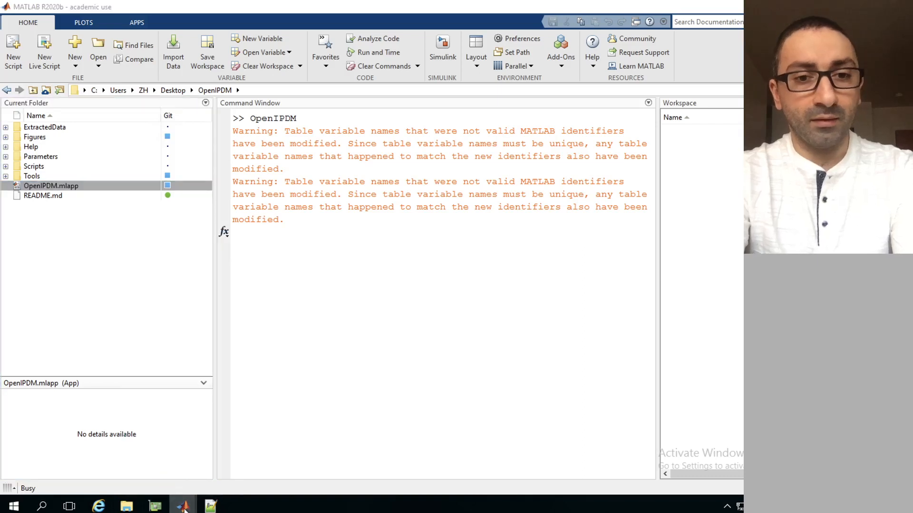
Load Realized_Interventions_2021 as the interventions database in the Load Database window, importing its preselected columns
{"action": "mouse_move", "coordinate": [183, 505]}
{"action": "left_click", "coordinate": [540, 449]}
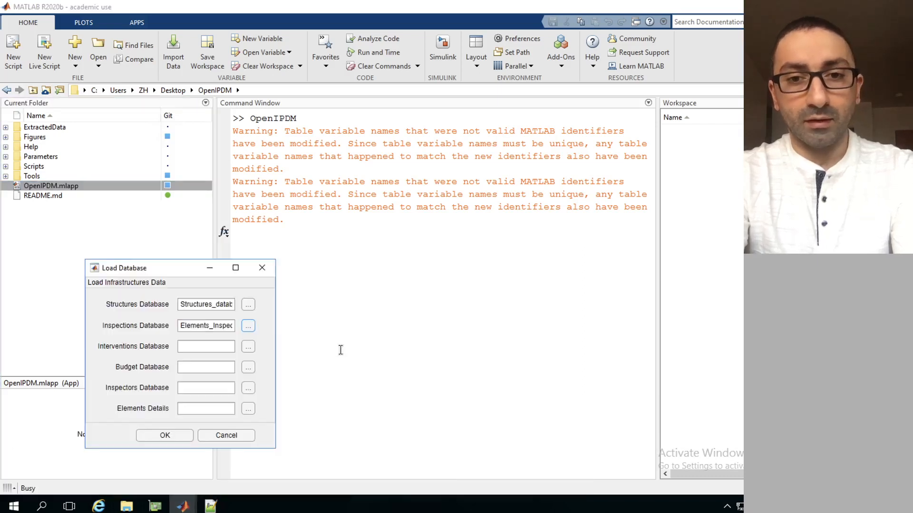
{"action": "left_click", "coordinate": [247, 348]}
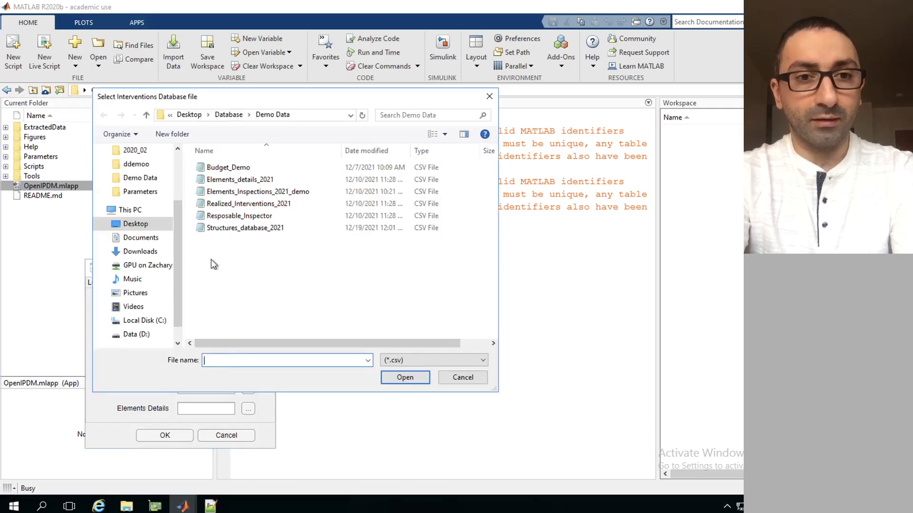
{"action": "double_click", "coordinate": [251, 205]}
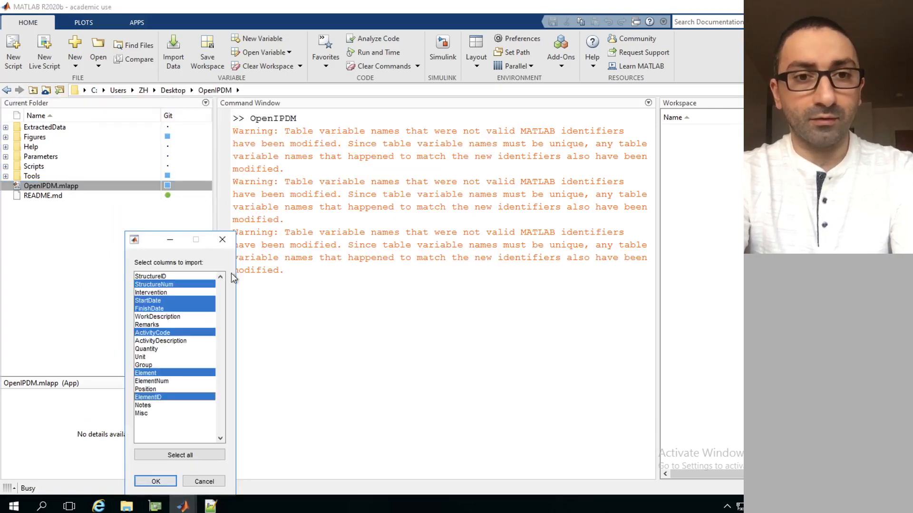
{"action": "left_click", "coordinate": [153, 482]}
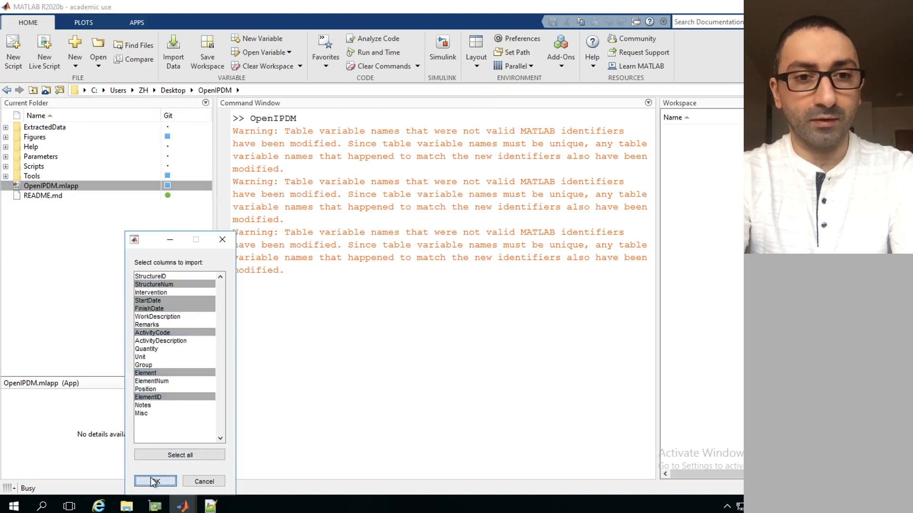
Load Budget_Demo as the budget database in the Load Database window, importing columns x_00005, x1995 and x2016
{"action": "mouse_move", "coordinate": [183, 506]}
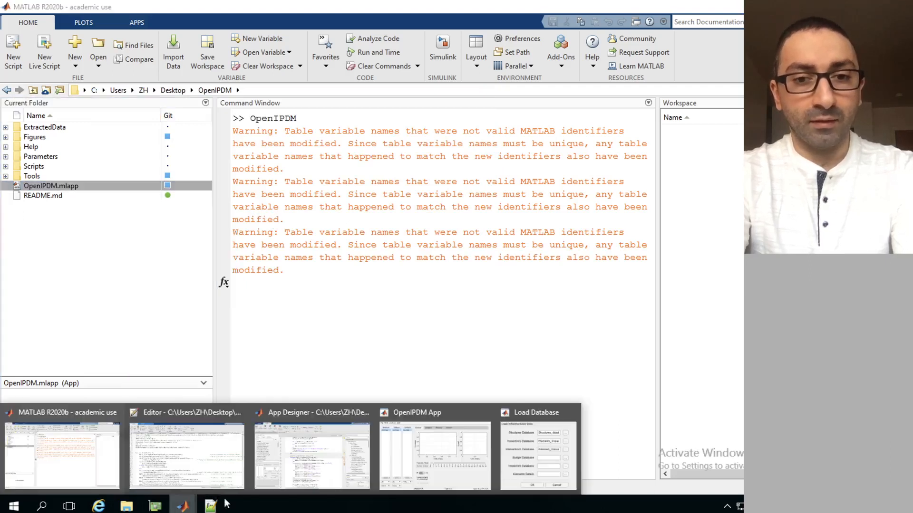
{"action": "left_click", "coordinate": [517, 449]}
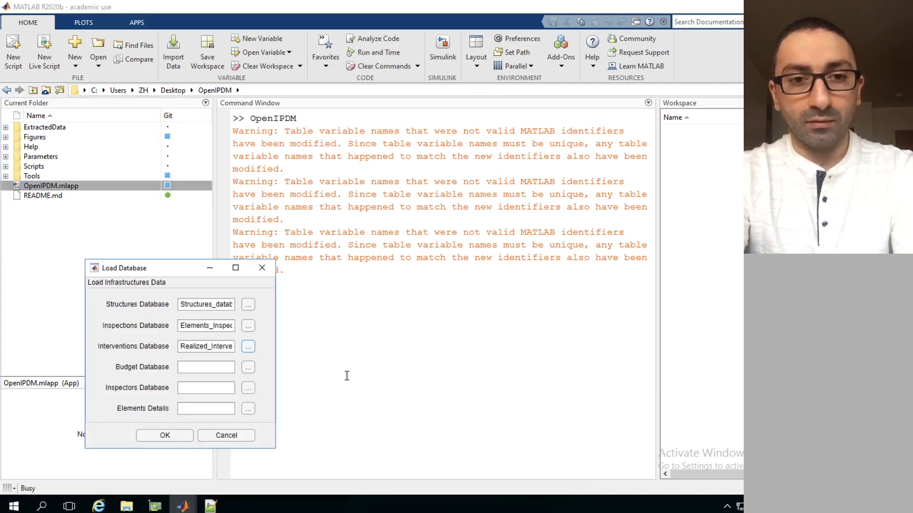
{"action": "left_click", "coordinate": [250, 369]}
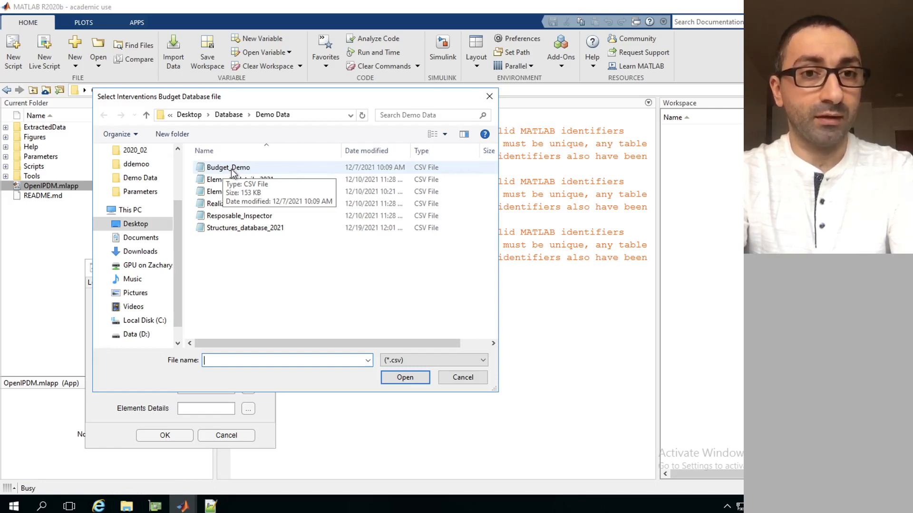
{"action": "left_click", "coordinate": [232, 168]}
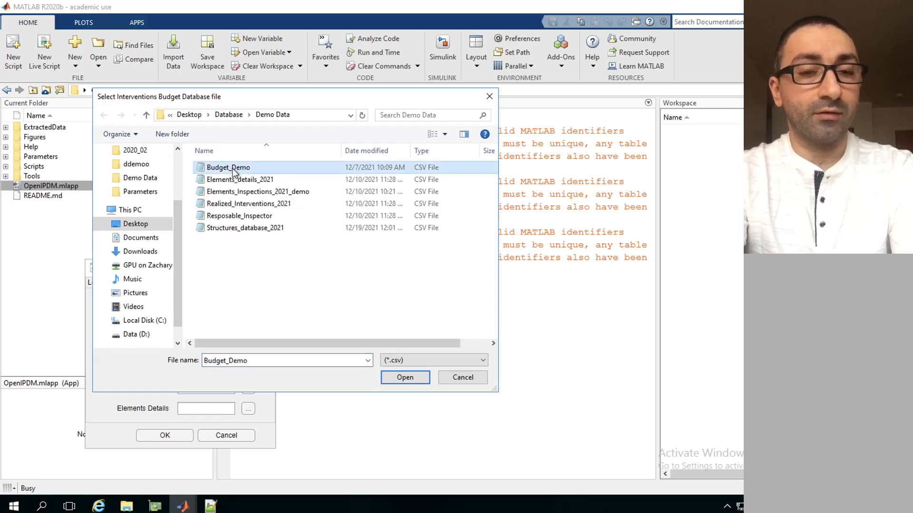
{"action": "double_click", "coordinate": [232, 168]}
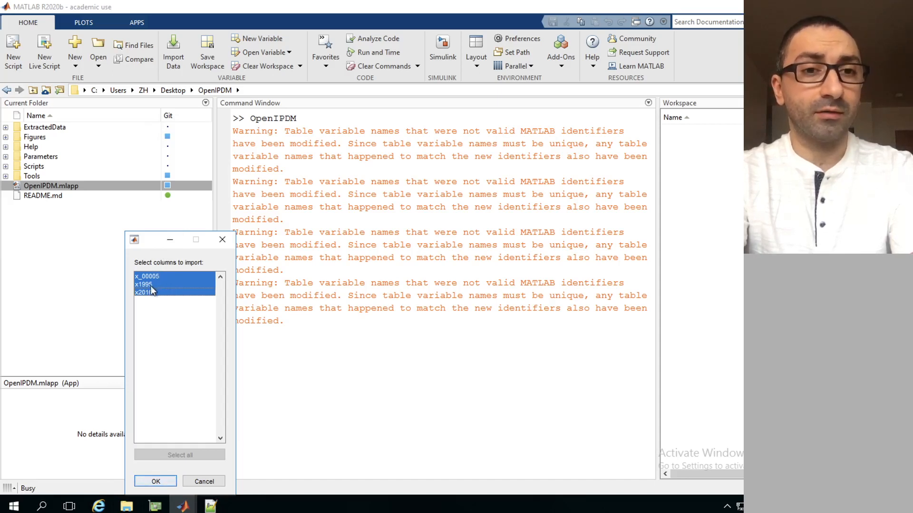
{"action": "left_click", "coordinate": [157, 481]}
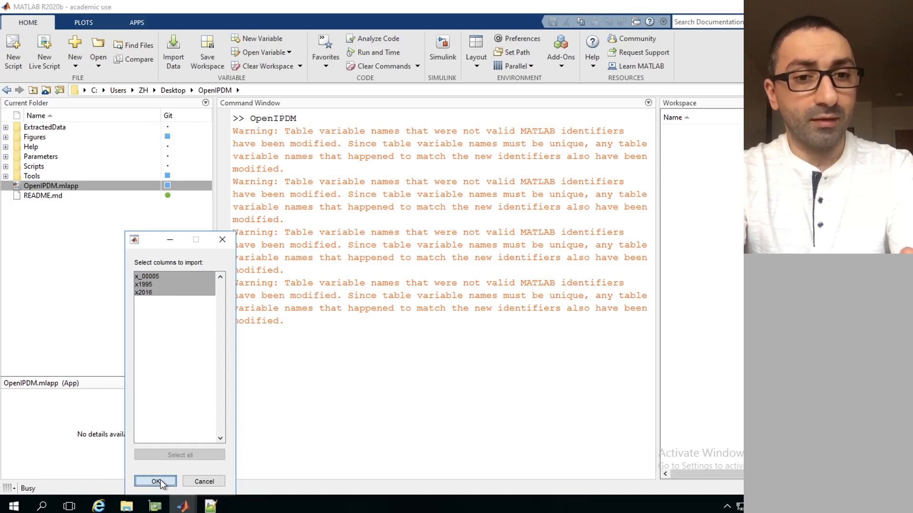
{"action": "left_click", "coordinate": [161, 483]}
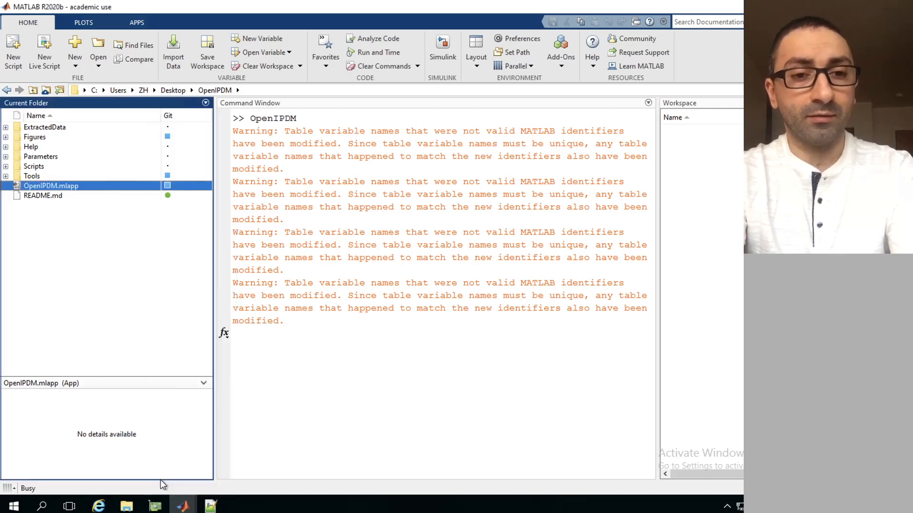
Load Resposable_Inspector as the inspectors database in the Load Database window, importing columns InspectionID and InspctorID
{"action": "left_click", "coordinate": [189, 507]}
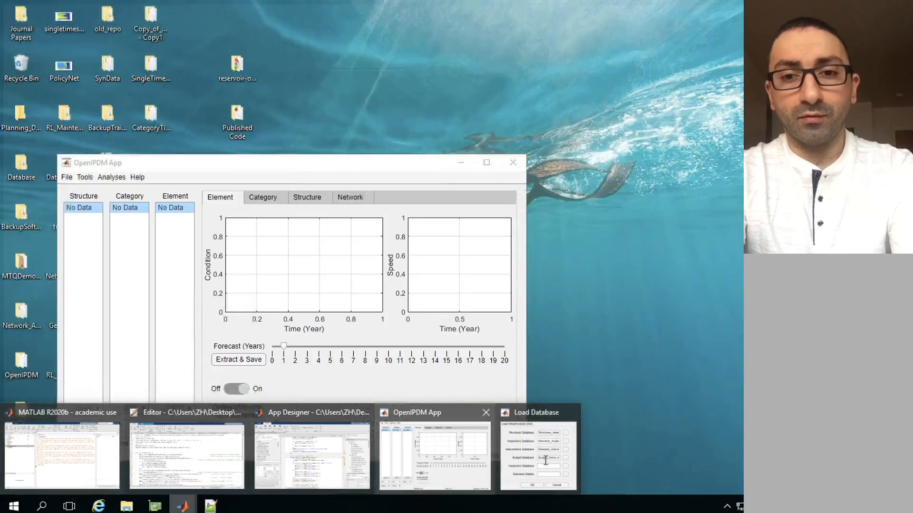
{"action": "left_click", "coordinate": [549, 461]}
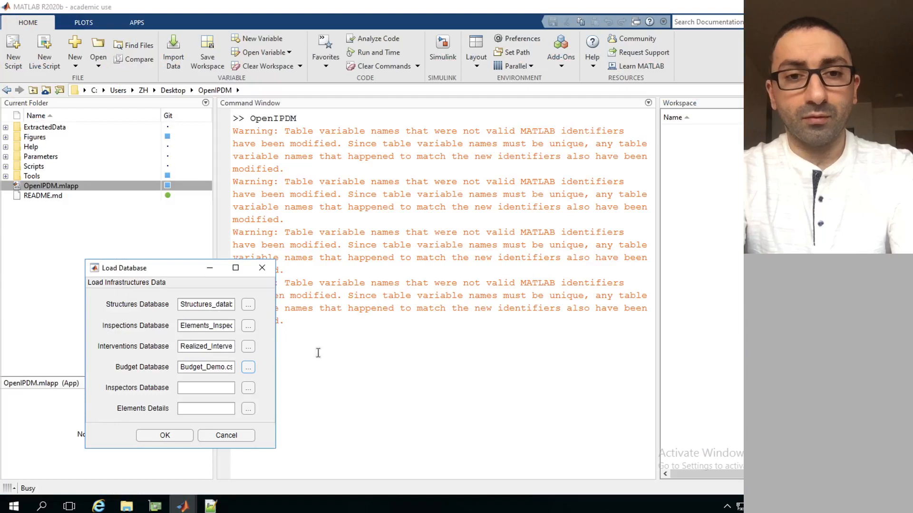
{"action": "left_click", "coordinate": [247, 389]}
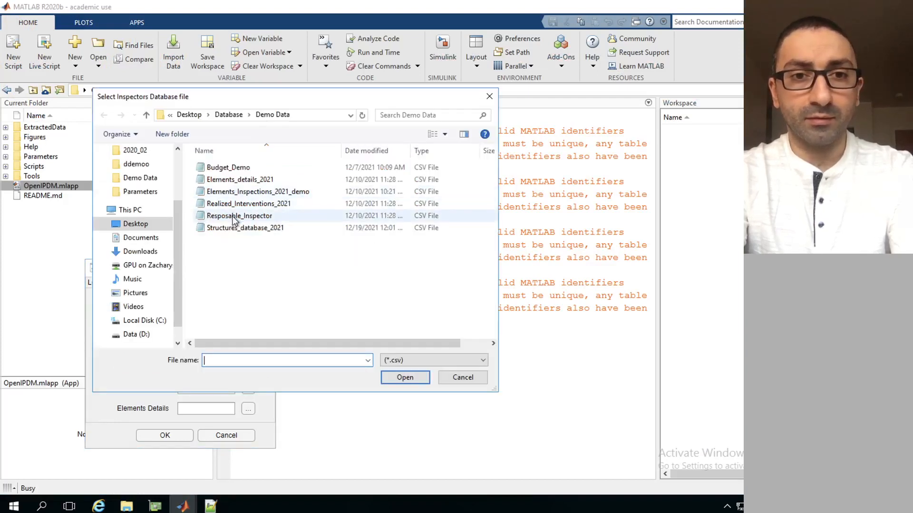
{"action": "double_click", "coordinate": [235, 217]}
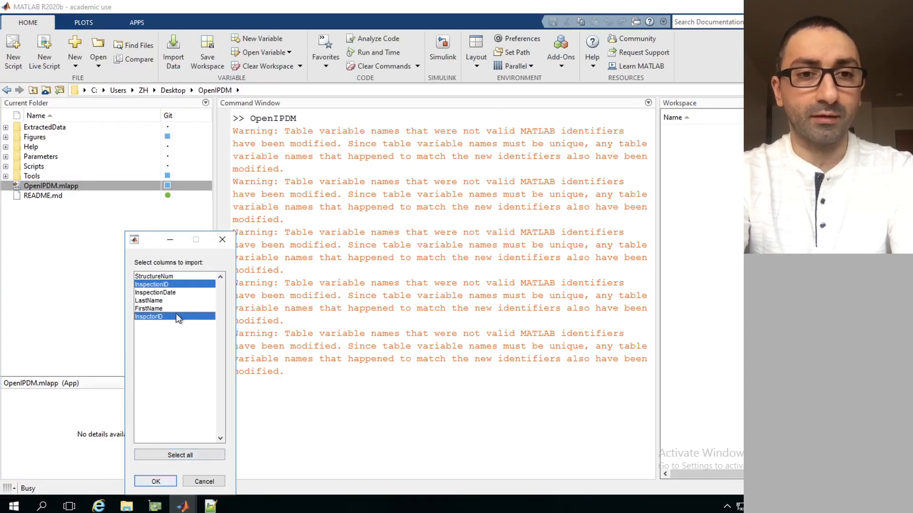
{"action": "left_click", "coordinate": [155, 481]}
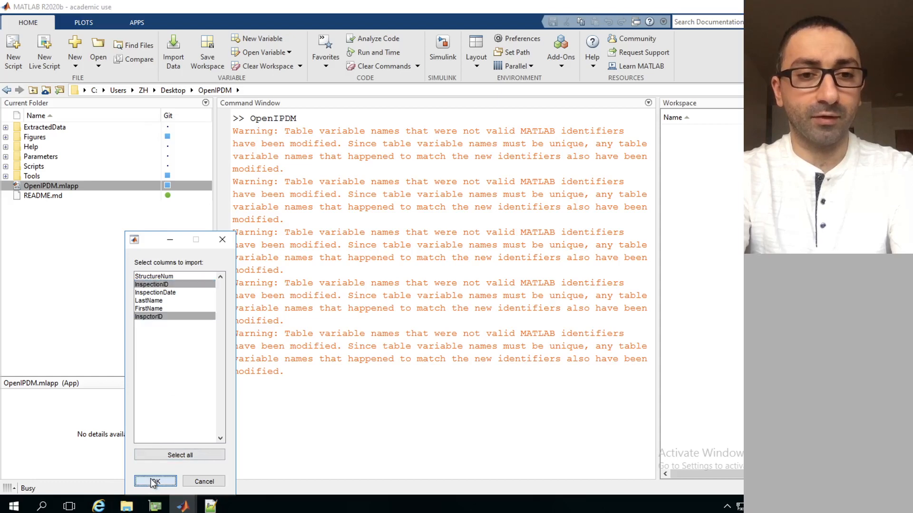
Load Elements_details_2021 as the elements details in the Load Database window, importing its preselected columns
{"action": "mouse_move", "coordinate": [182, 506]}
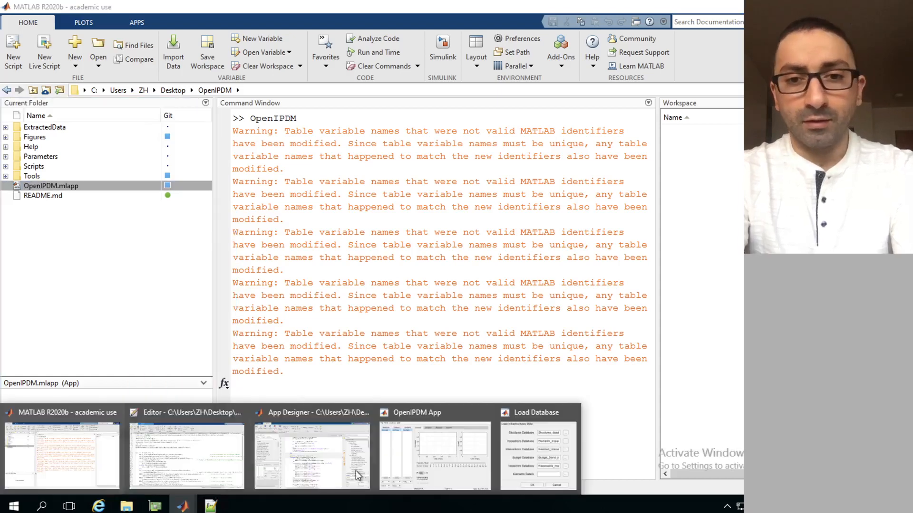
{"action": "left_click", "coordinate": [512, 476]}
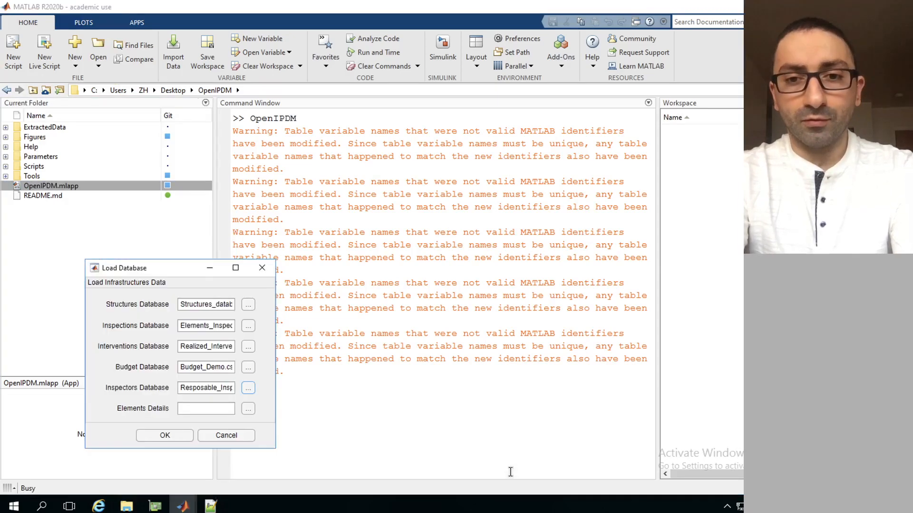
{"action": "left_click", "coordinate": [250, 411]}
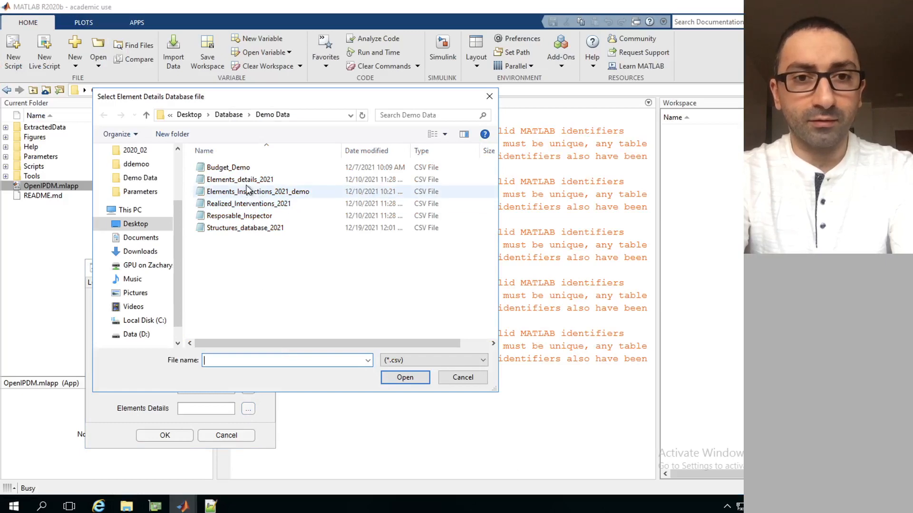
{"action": "left_click", "coordinate": [247, 184]}
{"action": "key", "text": "Return"}
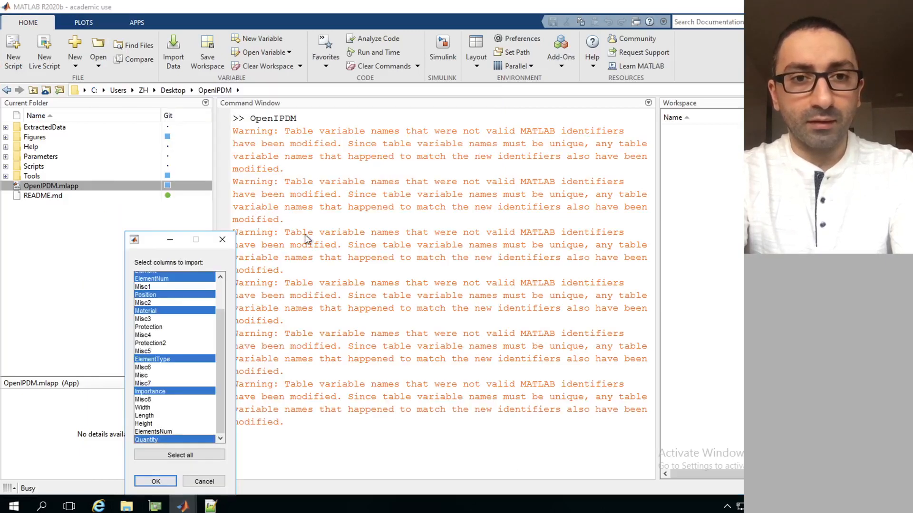
{"action": "left_click", "coordinate": [162, 481]}
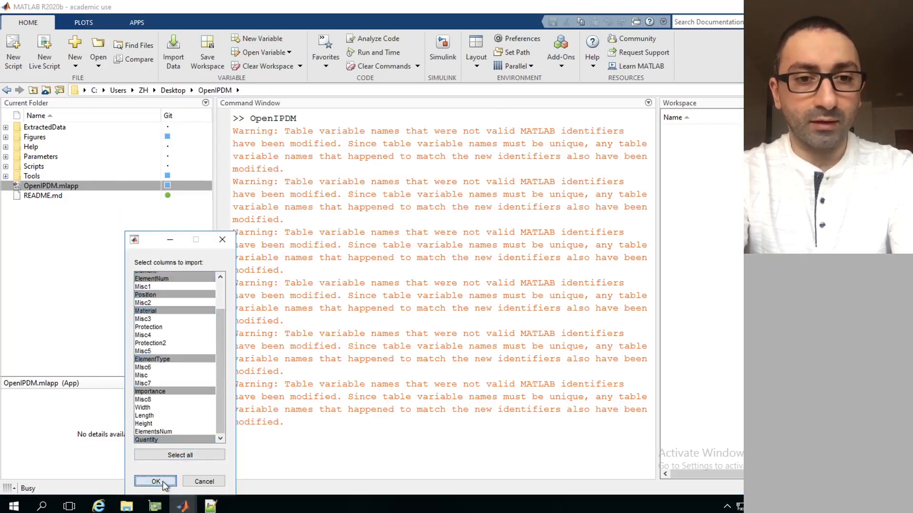
Return to the Load Database window and confirm loading all six selected database files
{"action": "mouse_move", "coordinate": [187, 507]}
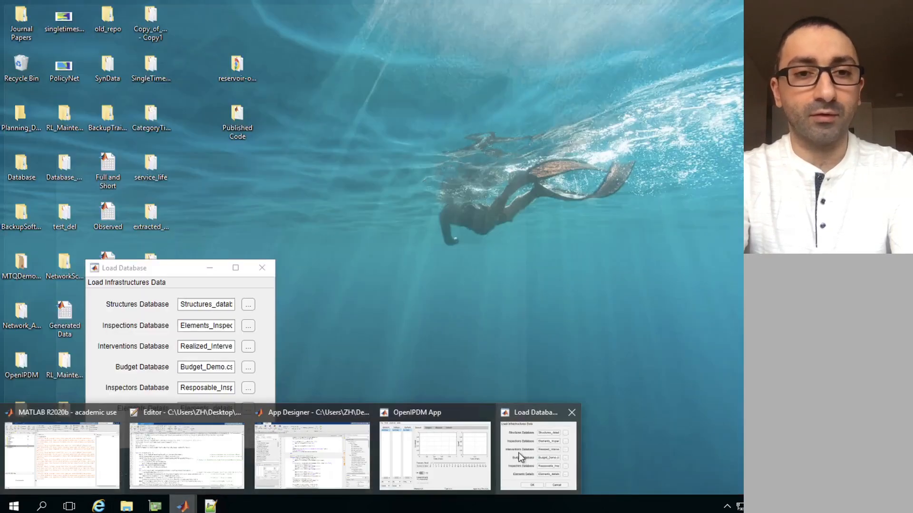
{"action": "left_click", "coordinate": [520, 457]}
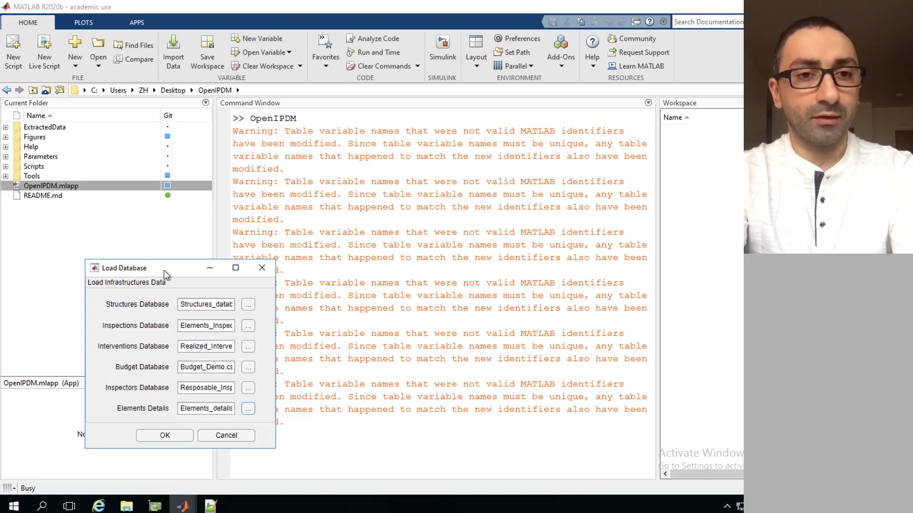
{"action": "left_click", "coordinate": [165, 436]}
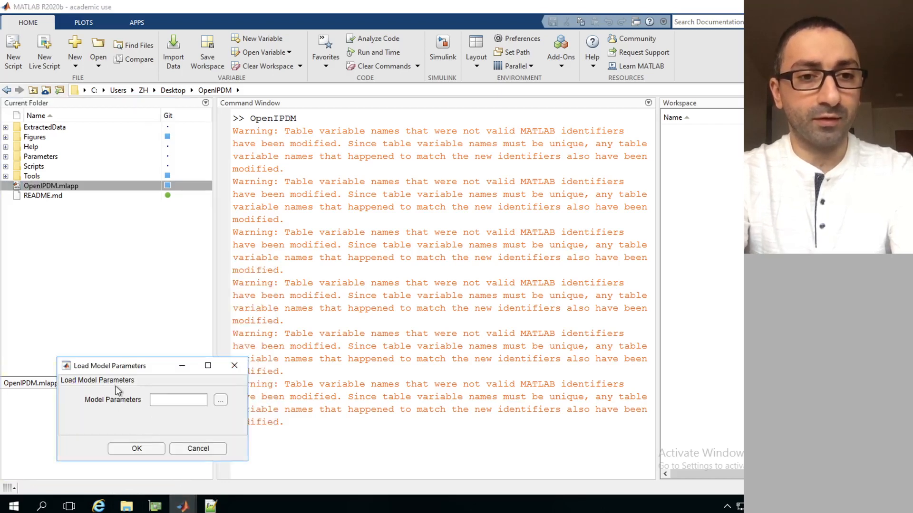
Load DefaultModelParameters_ from the OpenIPDM Parameters folder as the model parameters and confirm
{"action": "left_click_drag", "start_coordinate": [134, 367], "coordinate": [193, 310]}
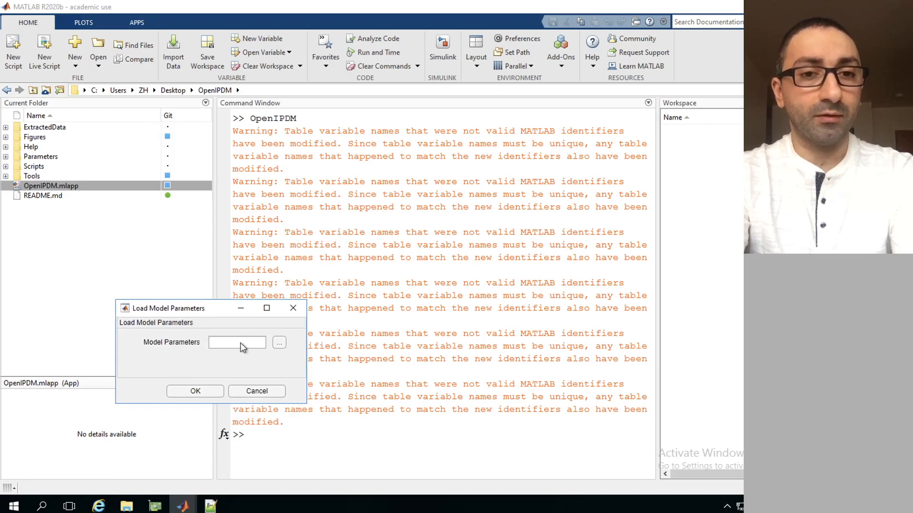
{"action": "left_click", "coordinate": [279, 343]}
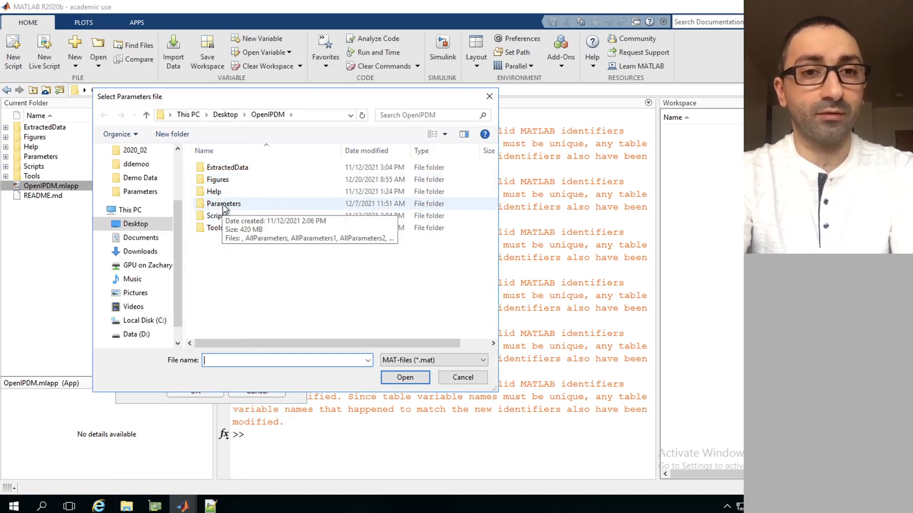
{"action": "double_click", "coordinate": [223, 207]}
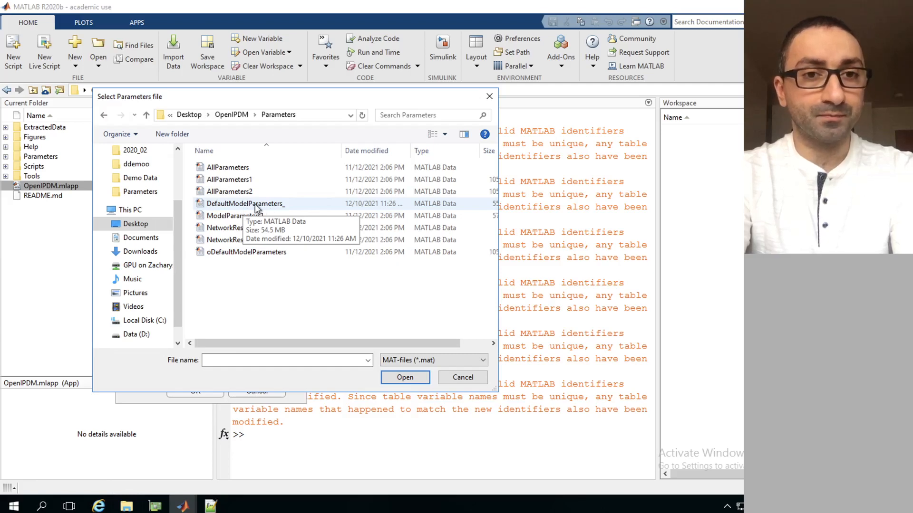
{"action": "double_click", "coordinate": [245, 203]}
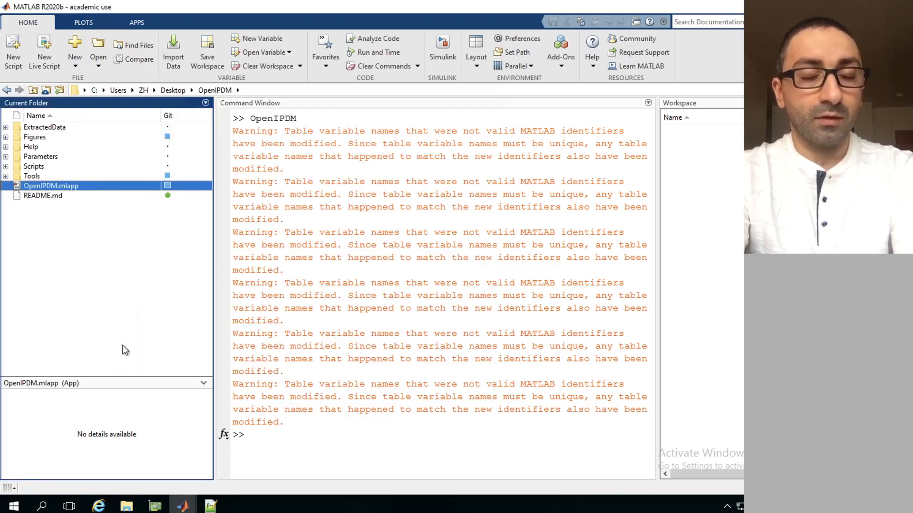
{"action": "mouse_move", "coordinate": [183, 505]}
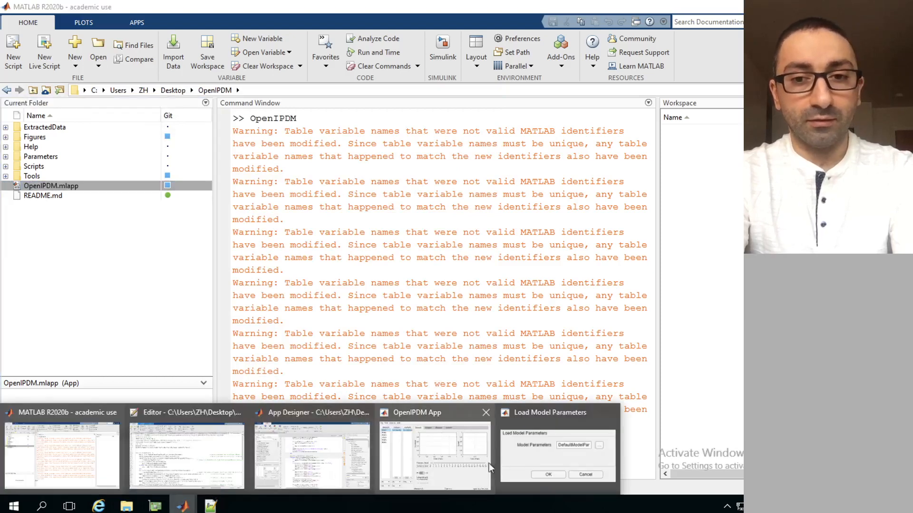
{"action": "left_click", "coordinate": [534, 456]}
{"action": "left_click", "coordinate": [195, 392]}
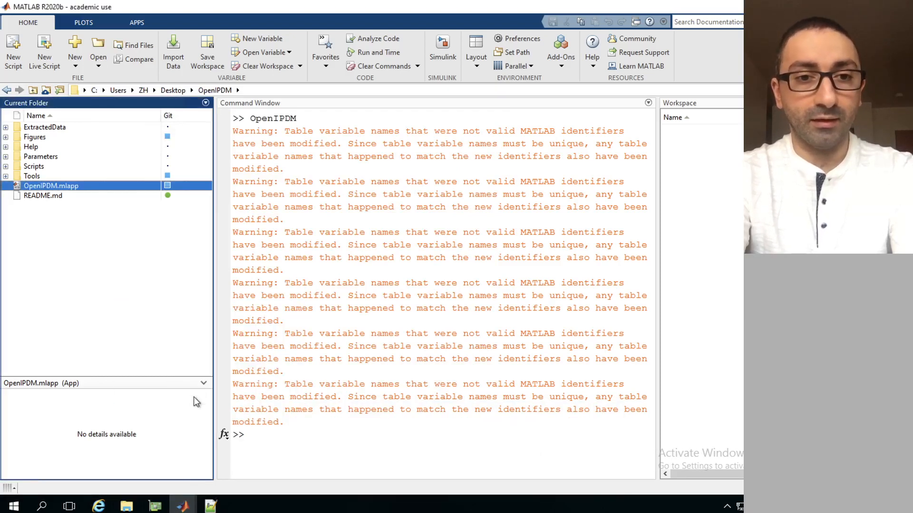
Bring the OpenIPDM App window to the front and widen it so the lists and plots have more room
{"action": "mouse_move", "coordinate": [183, 505]}
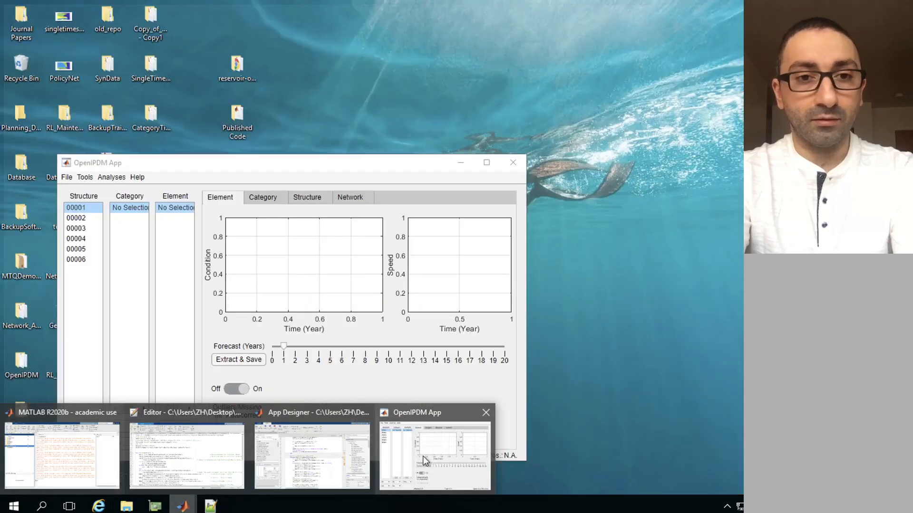
{"action": "left_click", "coordinate": [423, 457]}
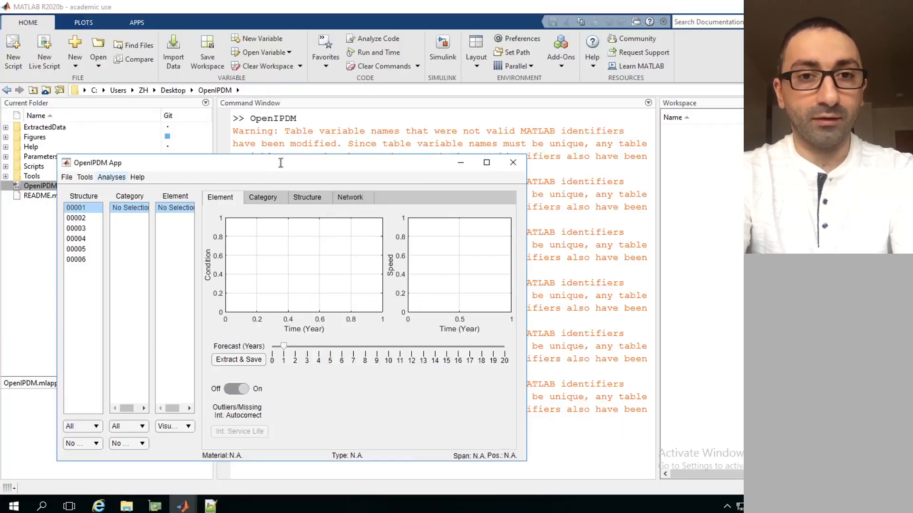
{"action": "left_click_drag", "start_coordinate": [528, 233], "coordinate": [616, 232]}
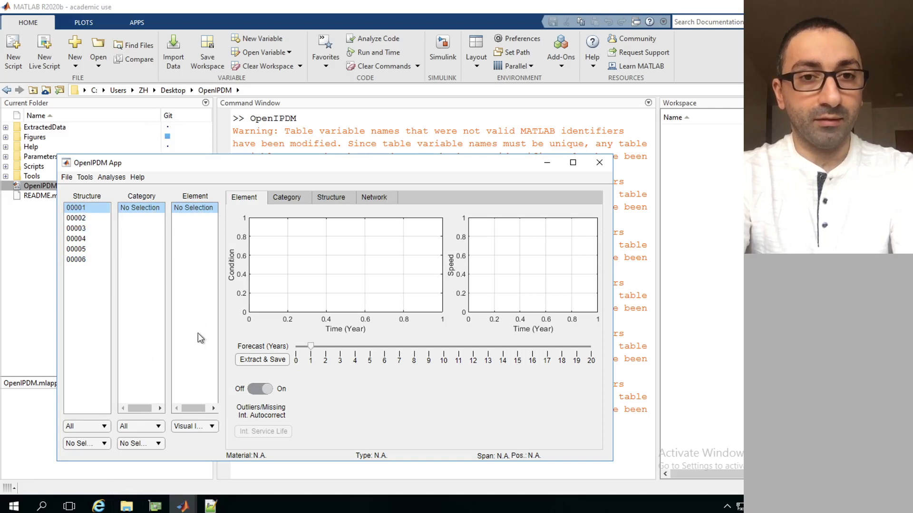
Look through the Category, Structure and Network analysis views and return to the Element view
{"action": "left_click", "coordinate": [283, 196]}
{"action": "left_click", "coordinate": [335, 195]}
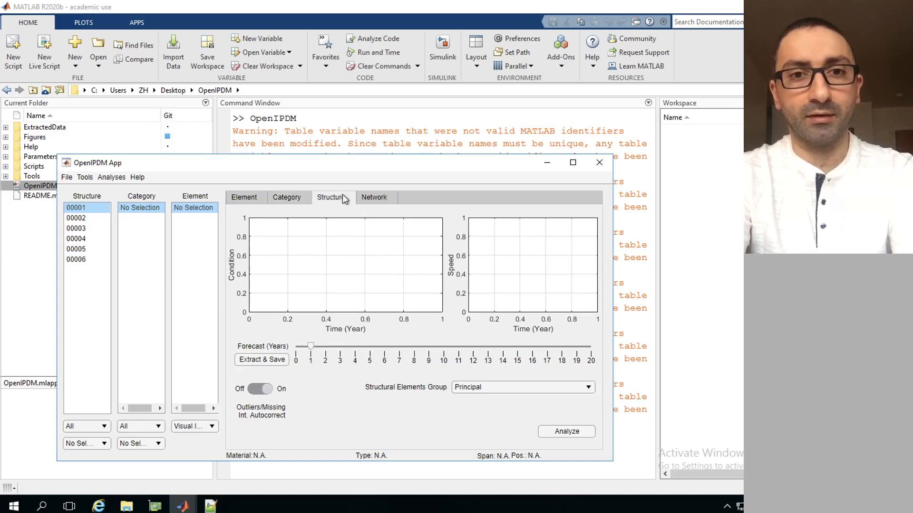
{"action": "left_click", "coordinate": [384, 195]}
{"action": "left_click", "coordinate": [245, 195]}
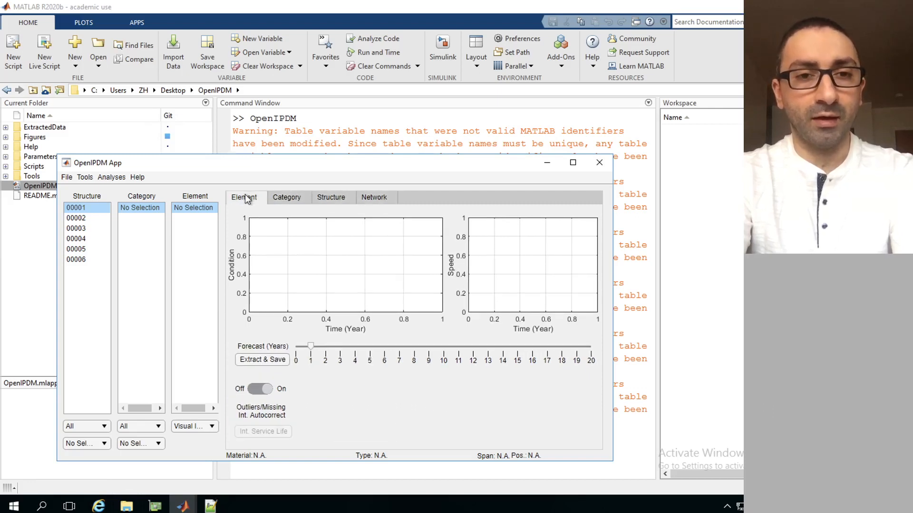
Select structure 00005 and try to analyse its element 414, dismissing the dialogs that appear
{"action": "left_click", "coordinate": [81, 249]}
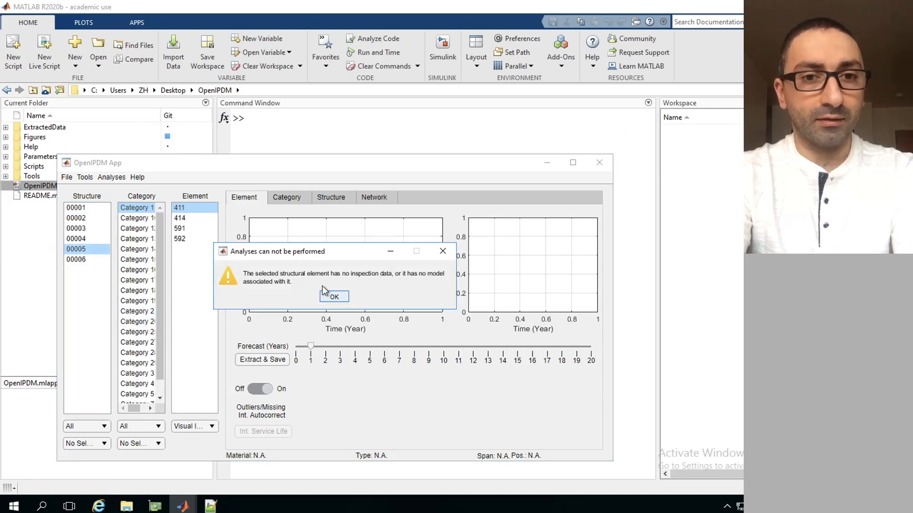
{"action": "left_click", "coordinate": [334, 297]}
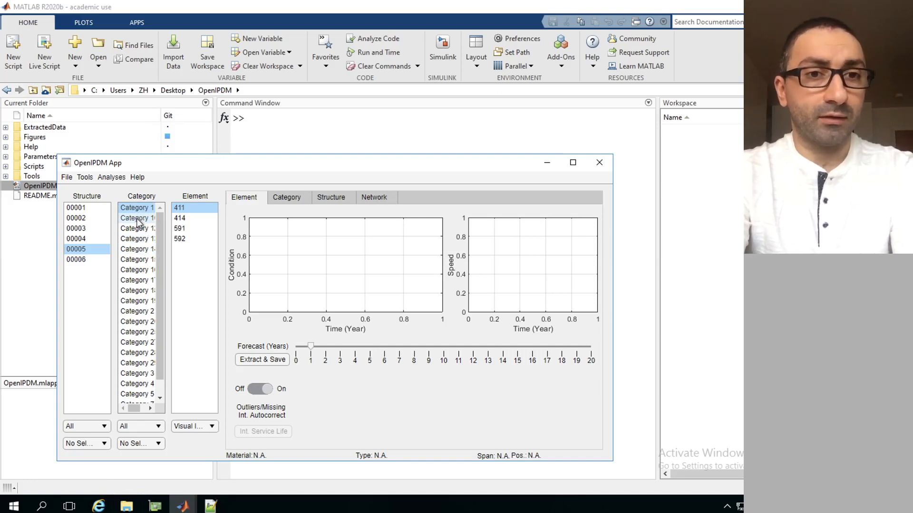
{"action": "left_click", "coordinate": [186, 219]}
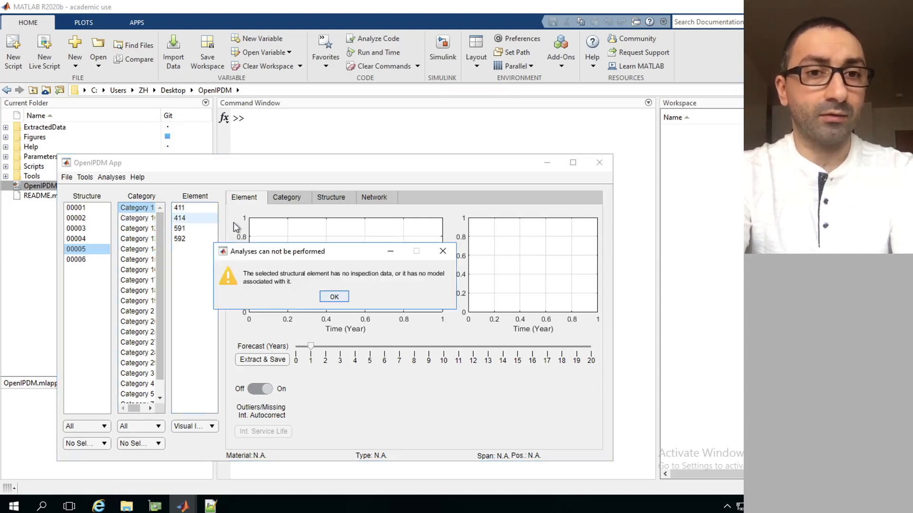
{"action": "left_click", "coordinate": [338, 299]}
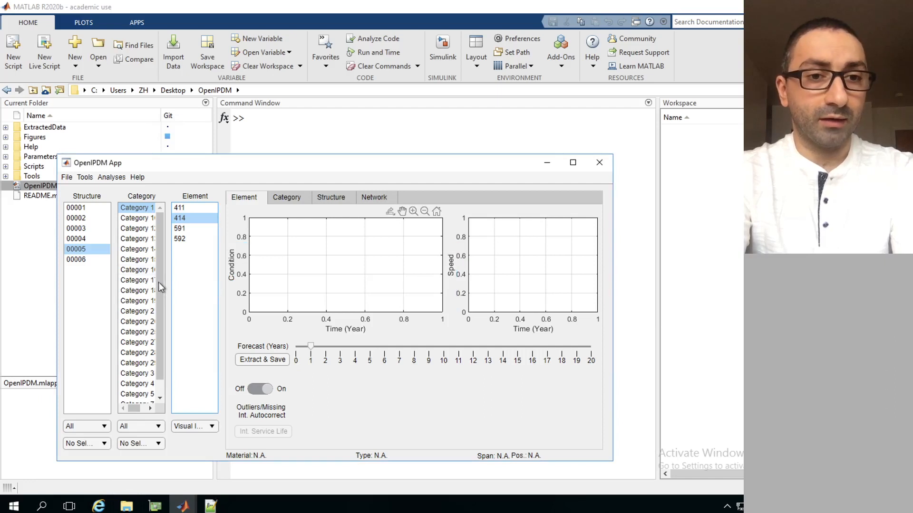
Plot the condition and speed analysis for a Category 4 element of structure 00005
{"action": "scroll", "coordinate": [158, 281], "scroll_direction": "down", "scroll_amount": 1}
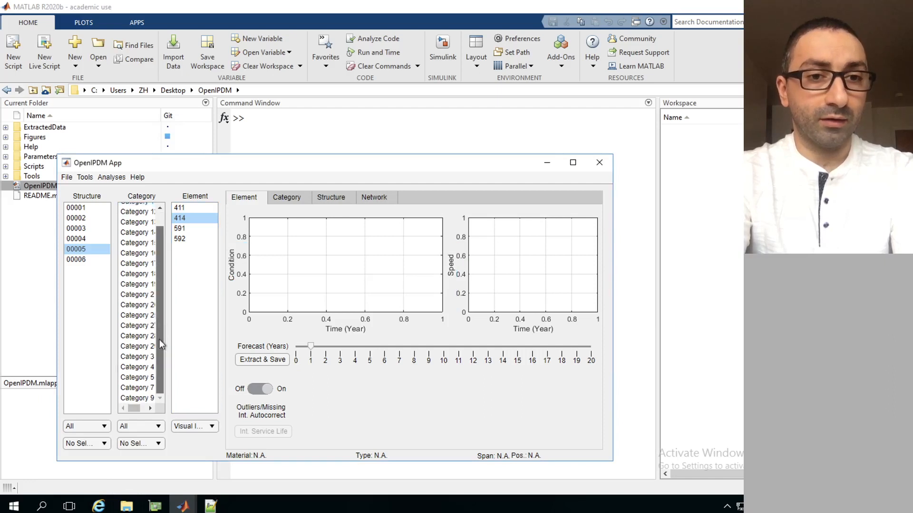
{"action": "left_click", "coordinate": [135, 368]}
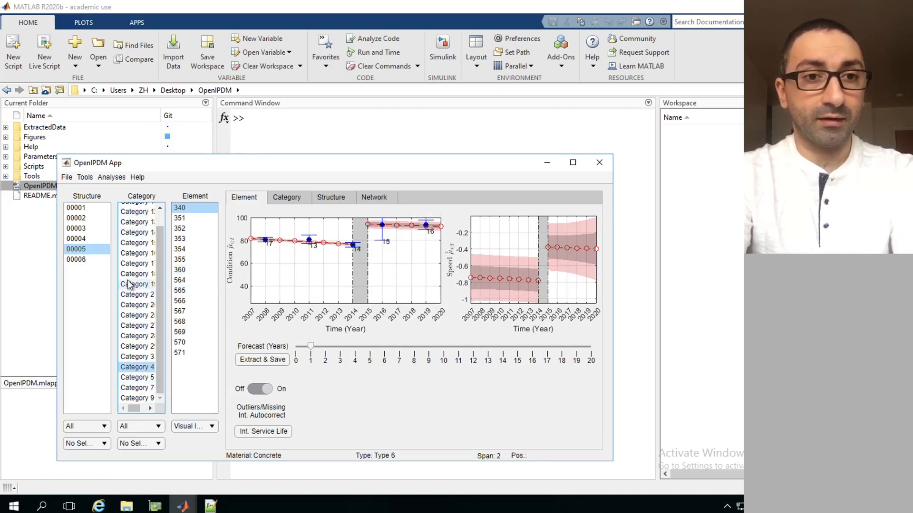
{"action": "left_click", "coordinate": [81, 250]}
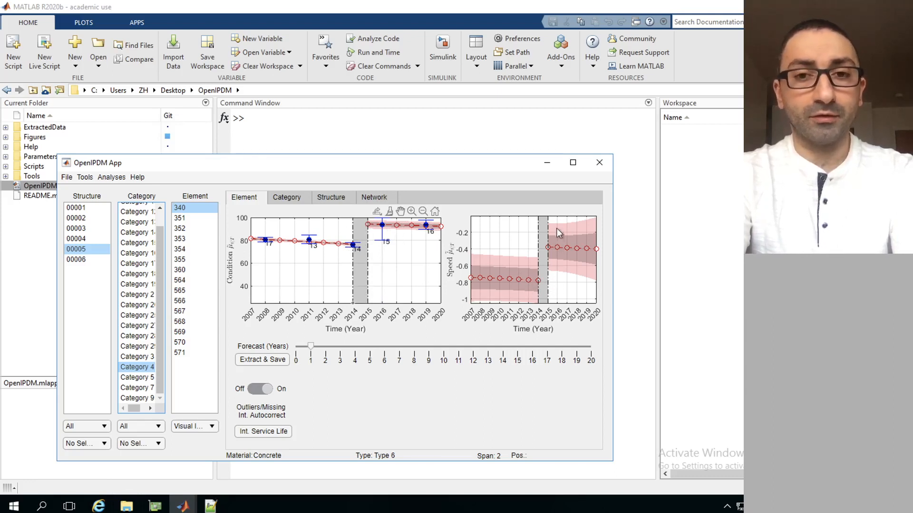
Set the forecast for element 340 to about 7.5 years and extract its condition and speed plots to a figure
{"action": "left_click", "coordinate": [405, 347]}
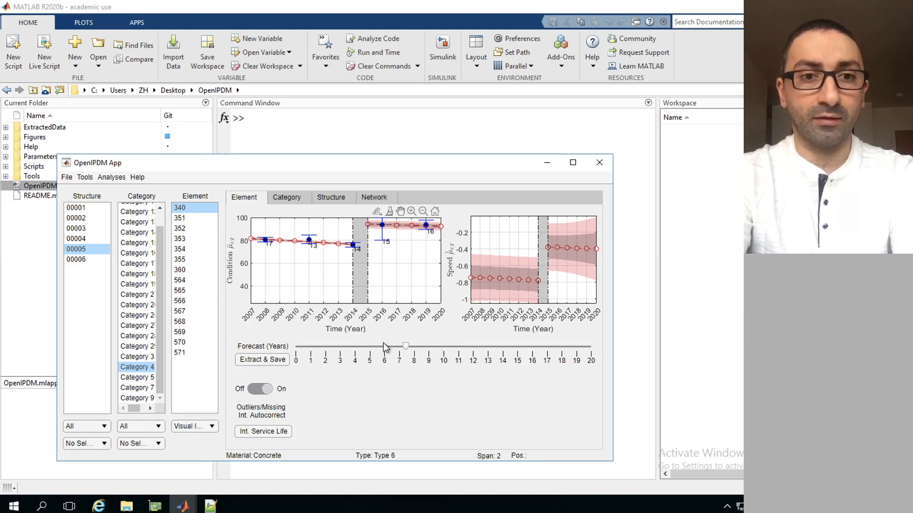
{"action": "left_click", "coordinate": [192, 218]}
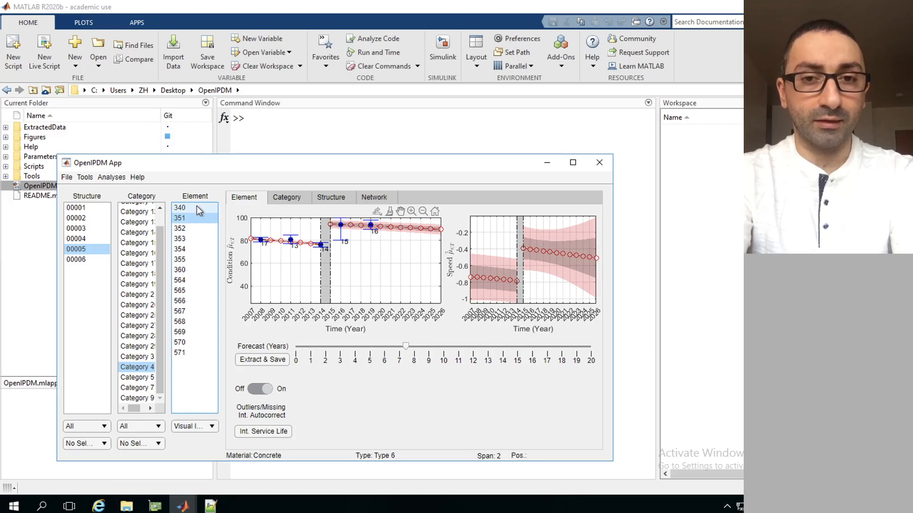
{"action": "left_click", "coordinate": [199, 210]}
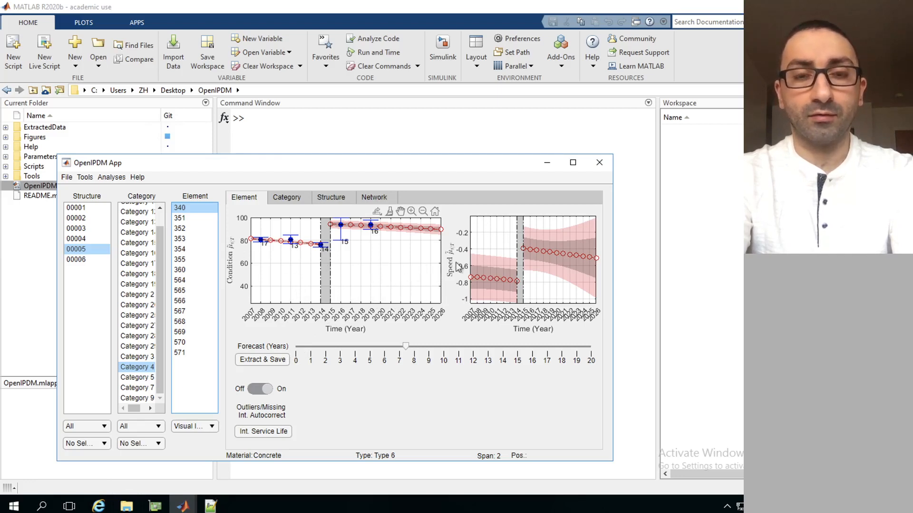
{"action": "left_click", "coordinate": [259, 362]}
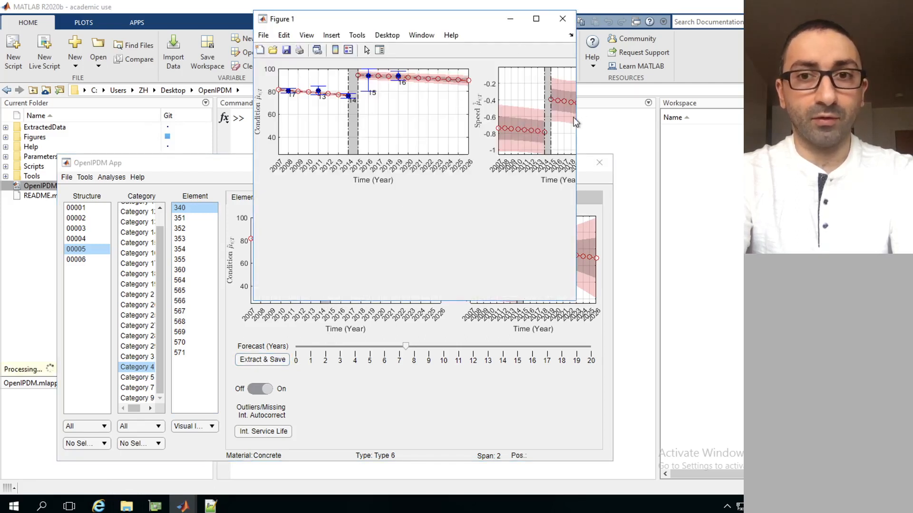
Widen and reposition the extracted figure window to show both plots, and check the Figures folder for the exported 340.tex file
{"action": "left_click_drag", "start_coordinate": [576, 118], "coordinate": [656, 114]}
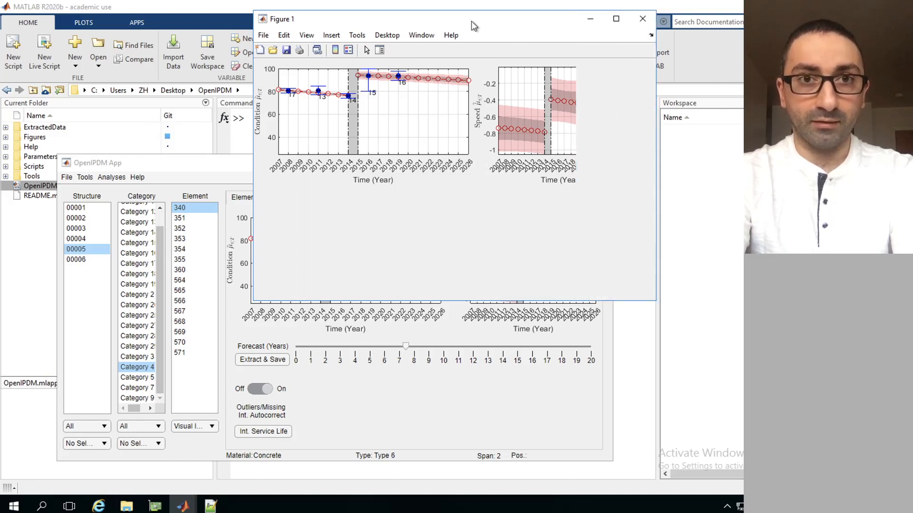
{"action": "left_click_drag", "start_coordinate": [482, 16], "coordinate": [491, 127]}
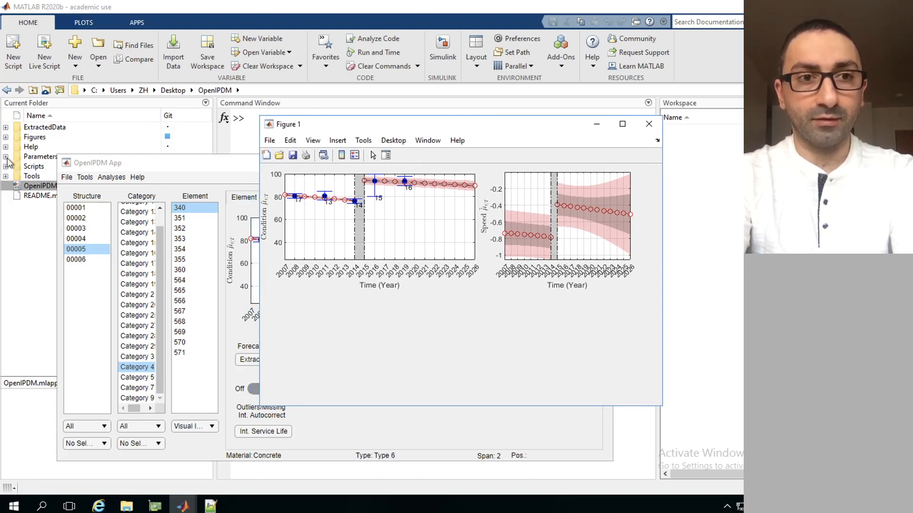
{"action": "left_click", "coordinate": [6, 136]}
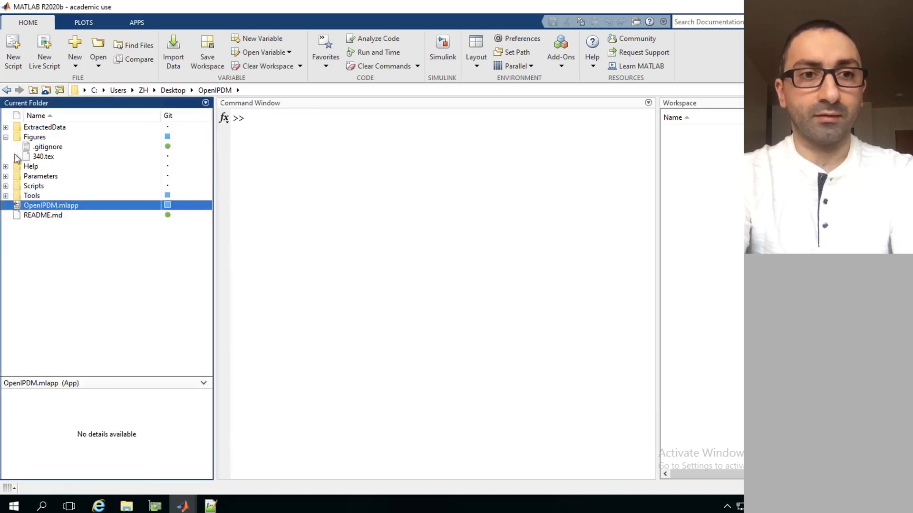
{"action": "left_click", "coordinate": [5, 137]}
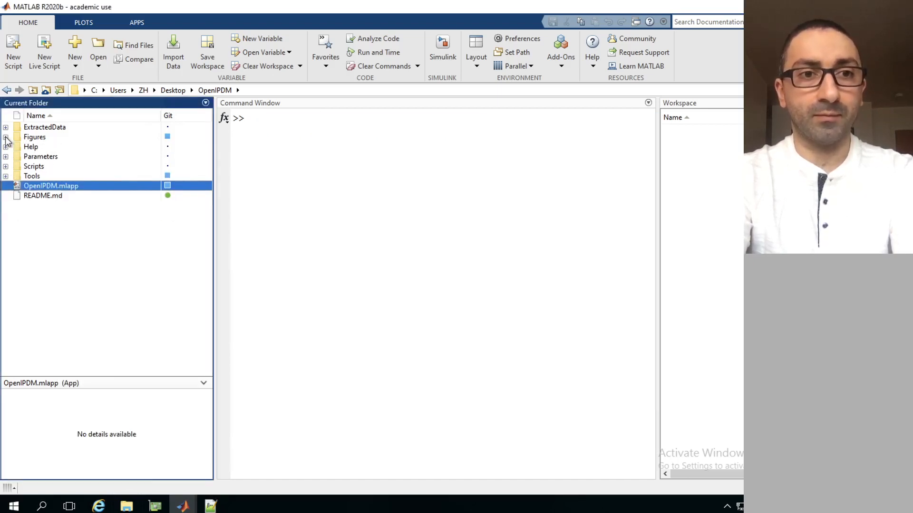
{"action": "left_click", "coordinate": [6, 137]}
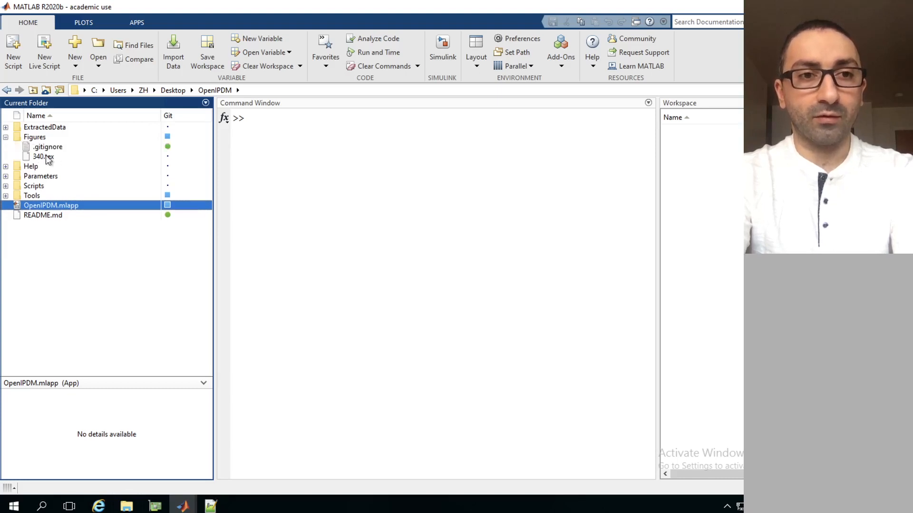
{"action": "left_click", "coordinate": [6, 137]}
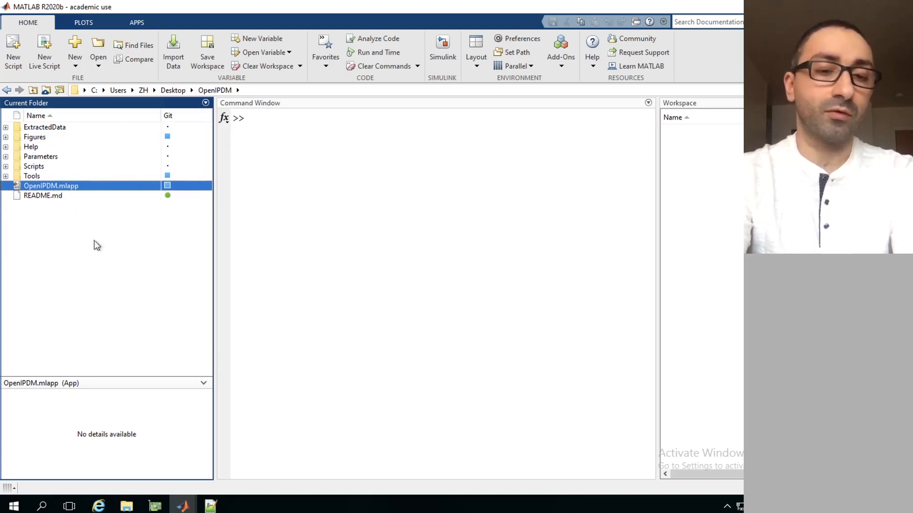
Return to the OpenIPDM App and plot the intervention service life for element 340
{"action": "left_click", "coordinate": [182, 506]}
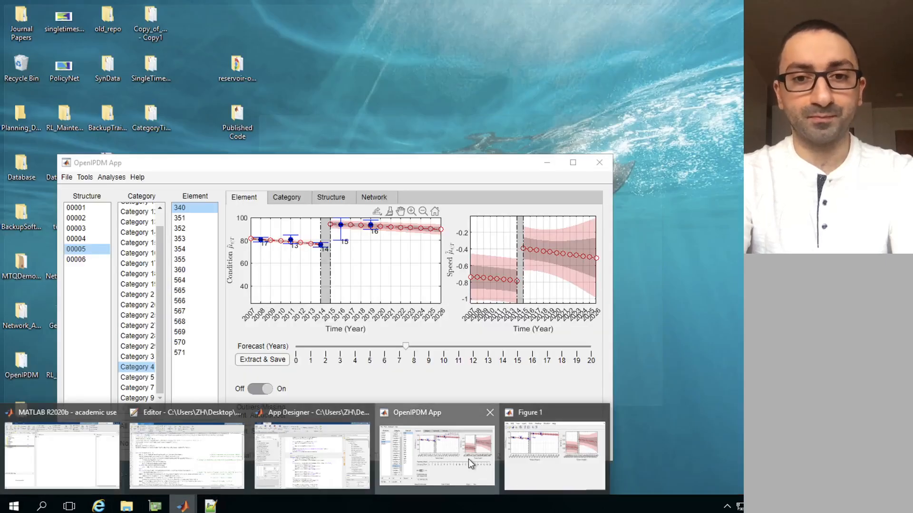
{"action": "left_click", "coordinate": [469, 458]}
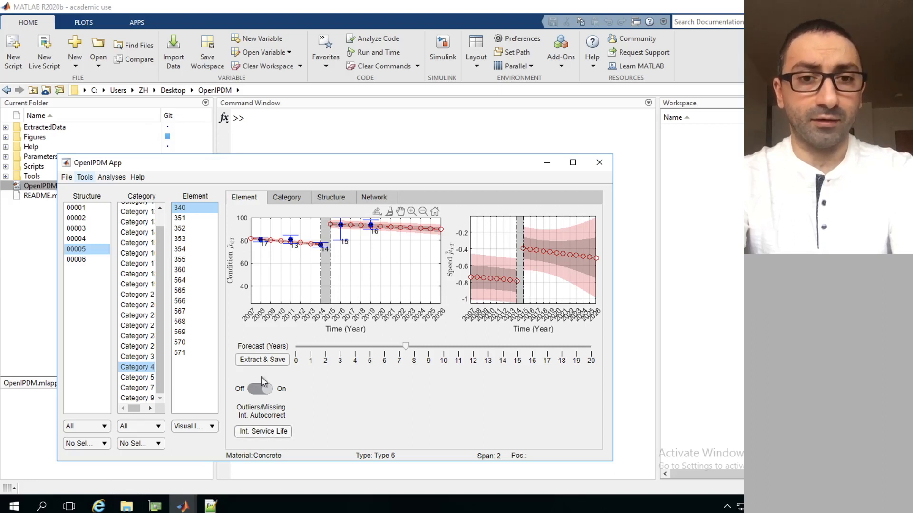
{"action": "left_click", "coordinate": [256, 432]}
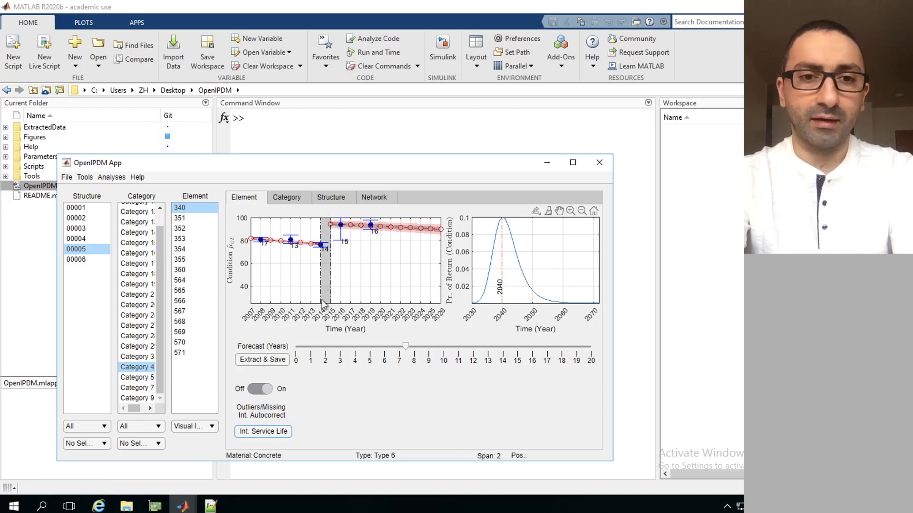
In the Category view, set the forecast to about 5.5 years and analyse Category 4 of structure 00005
{"action": "left_click", "coordinate": [294, 198]}
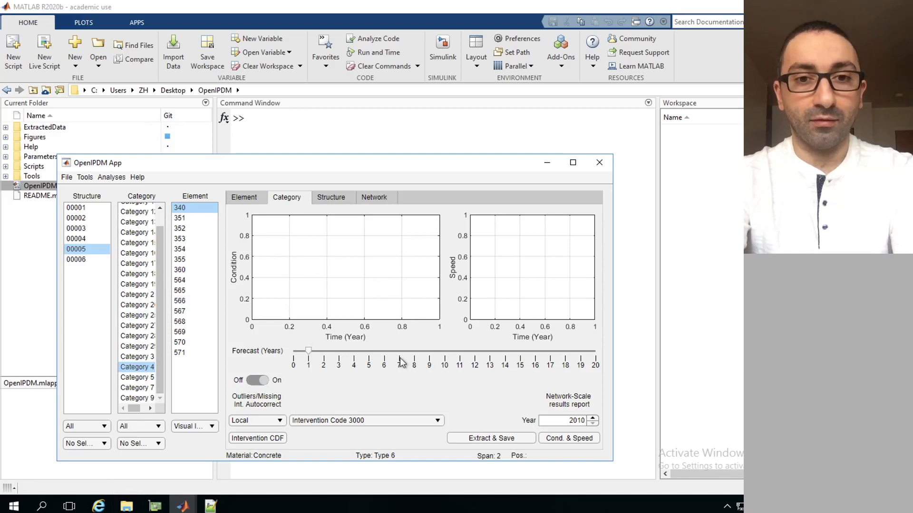
{"action": "left_click", "coordinate": [377, 352]}
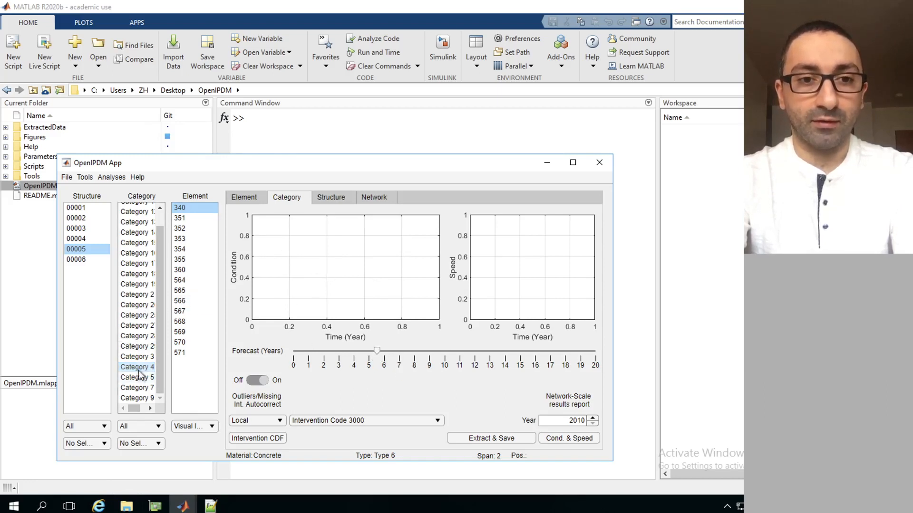
{"action": "left_click", "coordinate": [152, 367]}
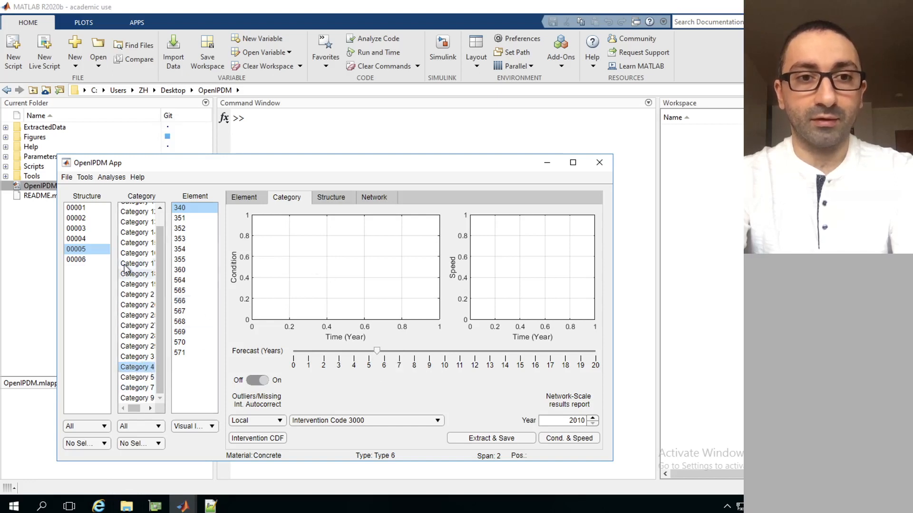
{"action": "left_click", "coordinate": [196, 207]}
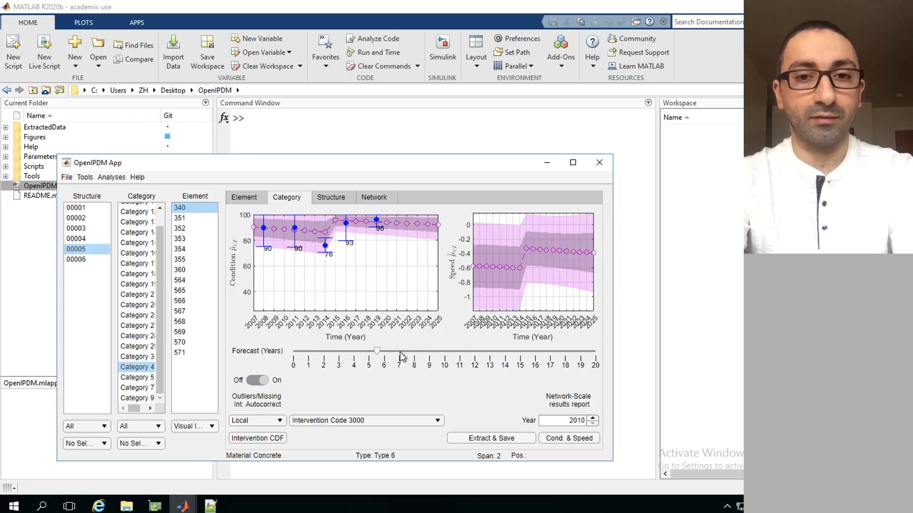
Extend the Category 4 forecast to about 10.4 years and compare its plots with the Element view of element 340
{"action": "left_click", "coordinate": [440, 352]}
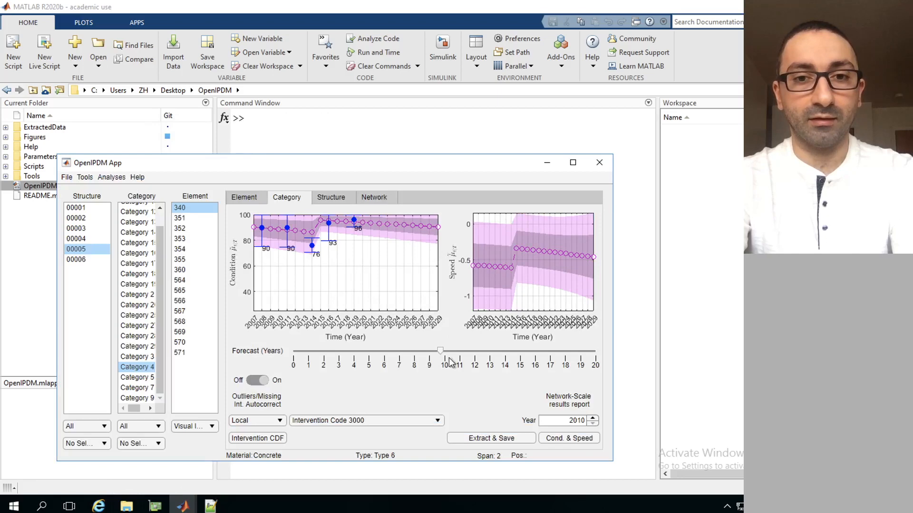
{"action": "left_click", "coordinate": [450, 352]}
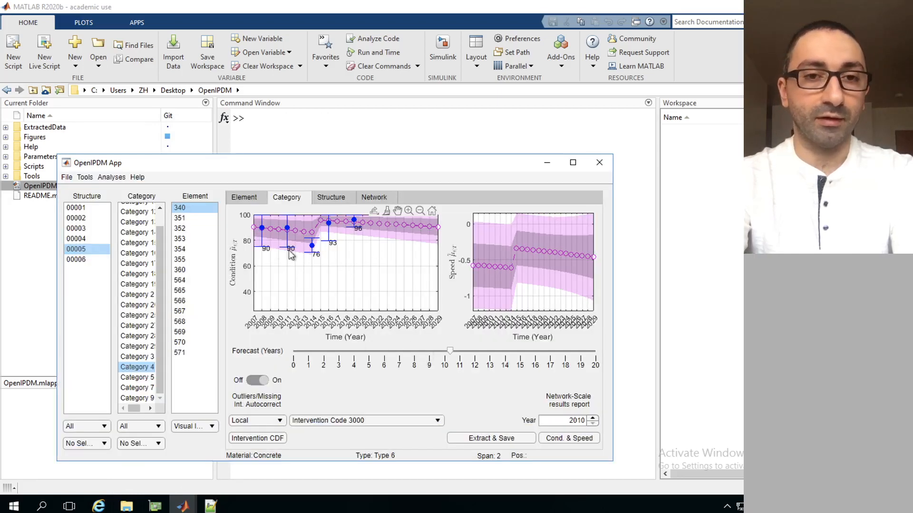
{"action": "left_click", "coordinate": [242, 196]}
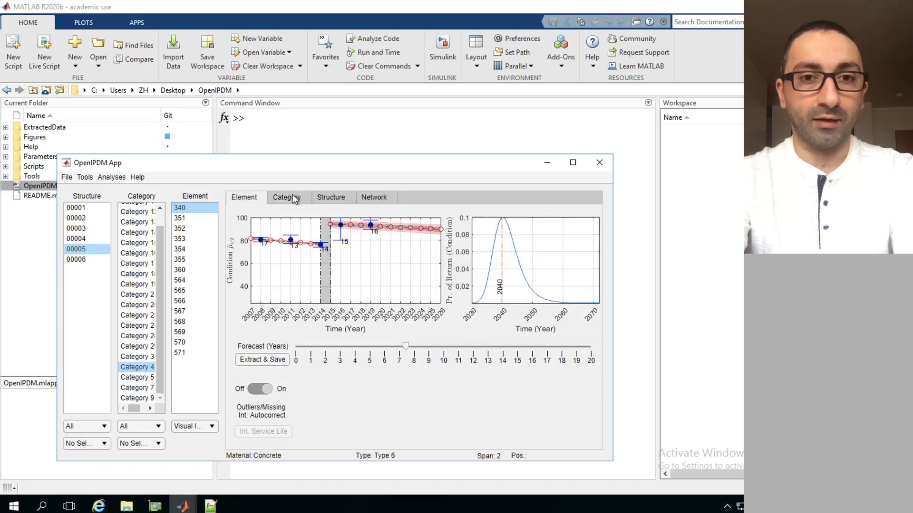
{"action": "left_click", "coordinate": [292, 196]}
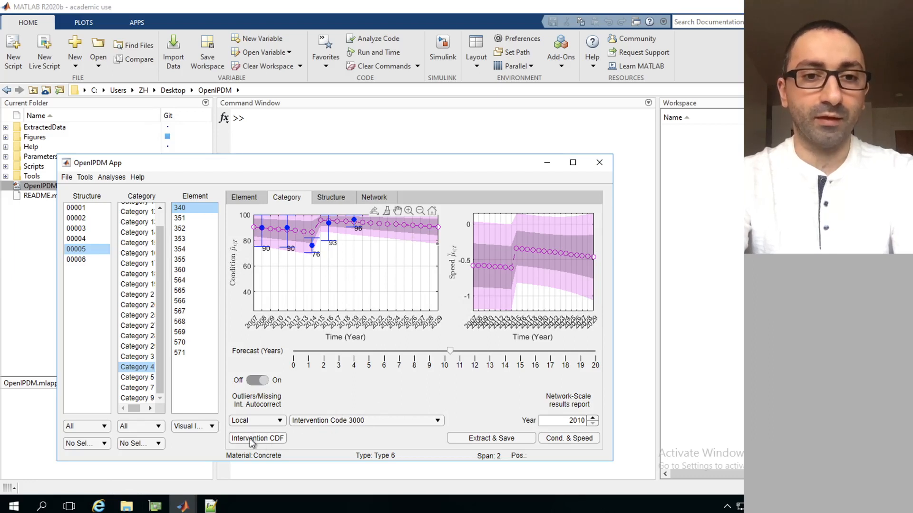
Review the intervention code choices and the Local and Network scope options, keeping Intervention Code 3000 and Local
{"action": "left_click", "coordinate": [351, 422]}
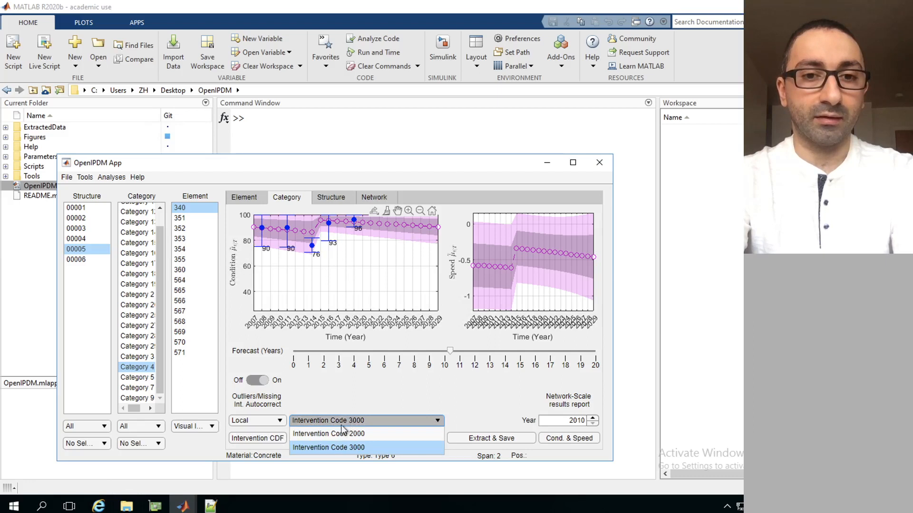
{"action": "left_click", "coordinate": [368, 391]}
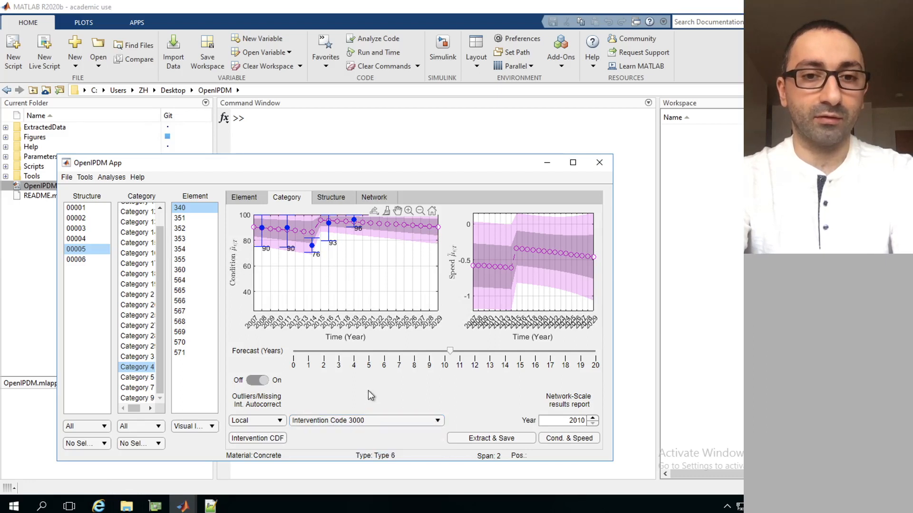
{"action": "left_click", "coordinate": [345, 421]}
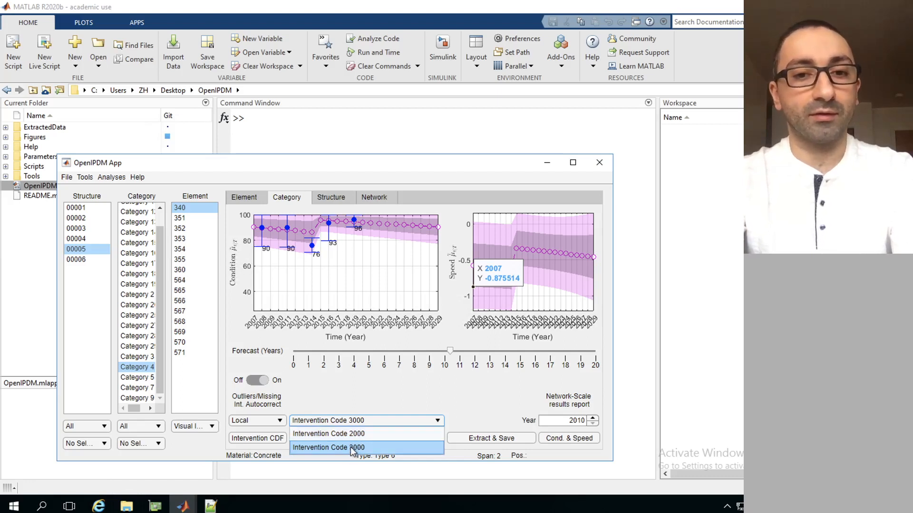
{"action": "left_click", "coordinate": [355, 400]}
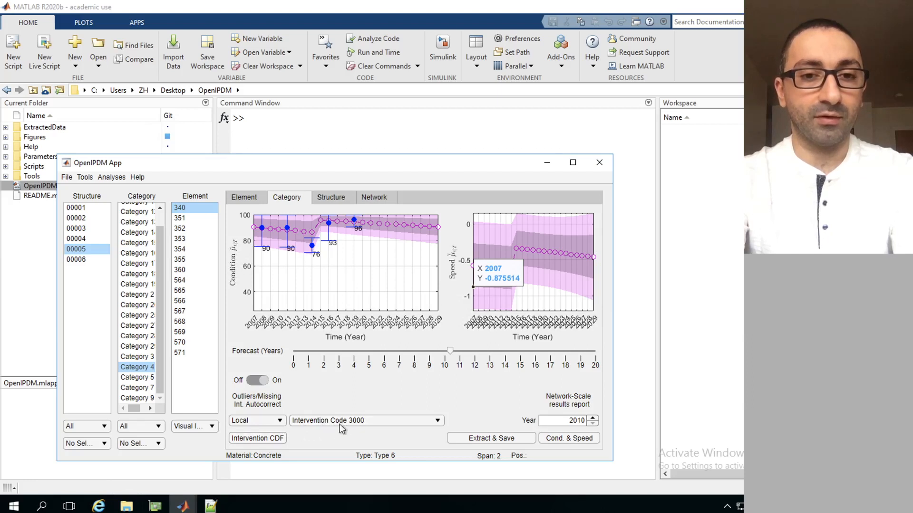
{"action": "left_click", "coordinate": [277, 421]}
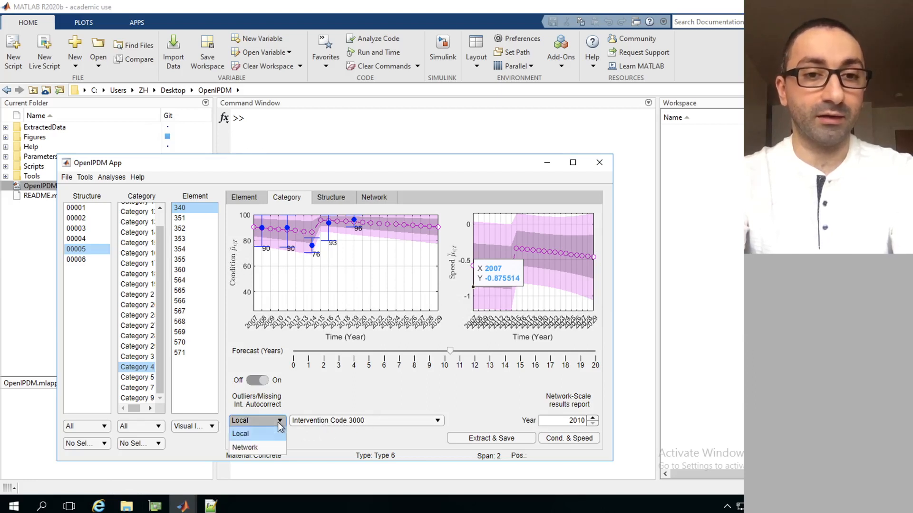
{"action": "left_click", "coordinate": [75, 250]}
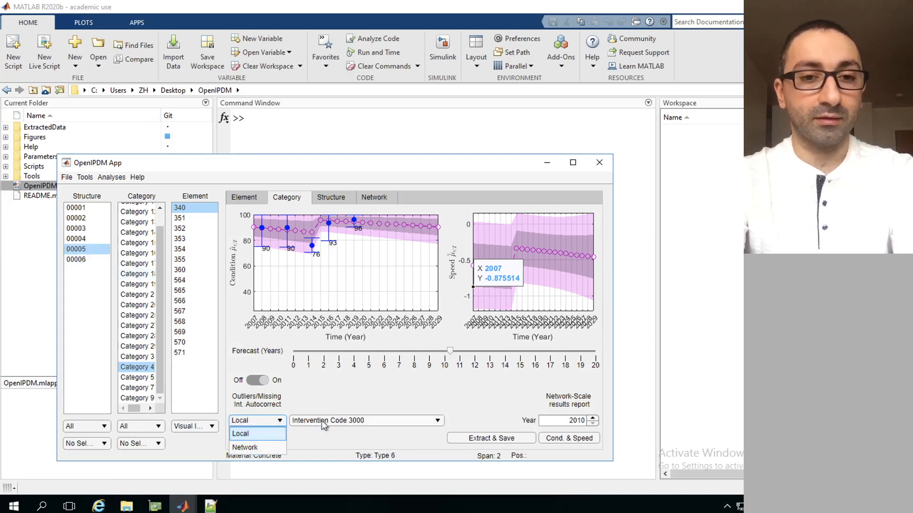
{"action": "left_click", "coordinate": [271, 434]}
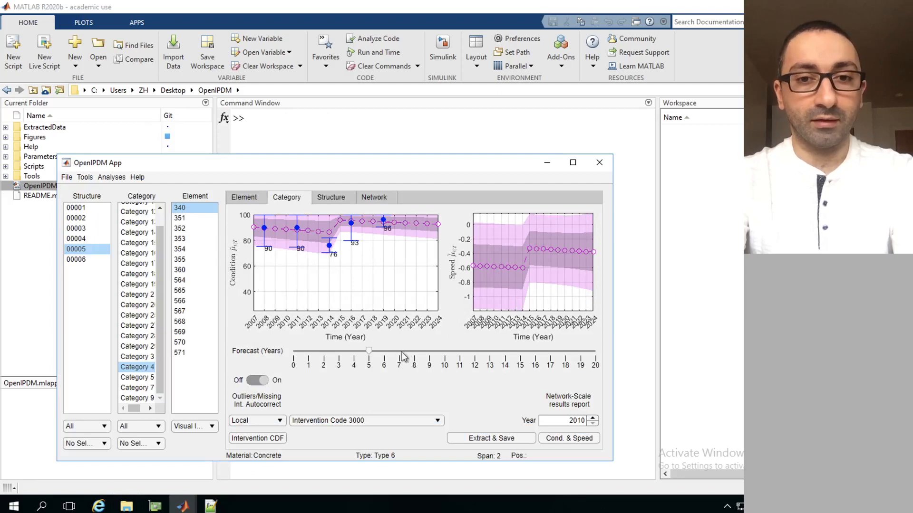
Set the Category 4 forecast to about 9.7 years and plot the Local intervention CDF for Intervention Code 3000
{"action": "left_click", "coordinate": [440, 352]}
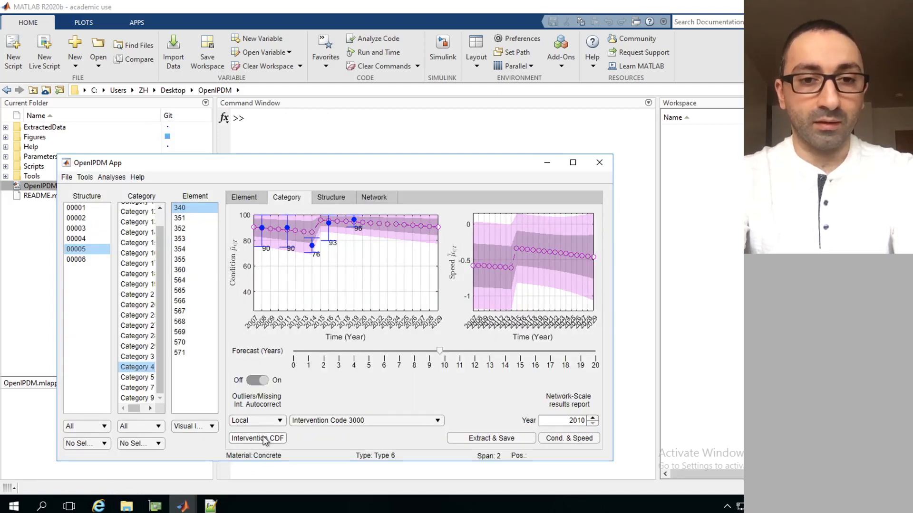
{"action": "left_click", "coordinate": [346, 420]}
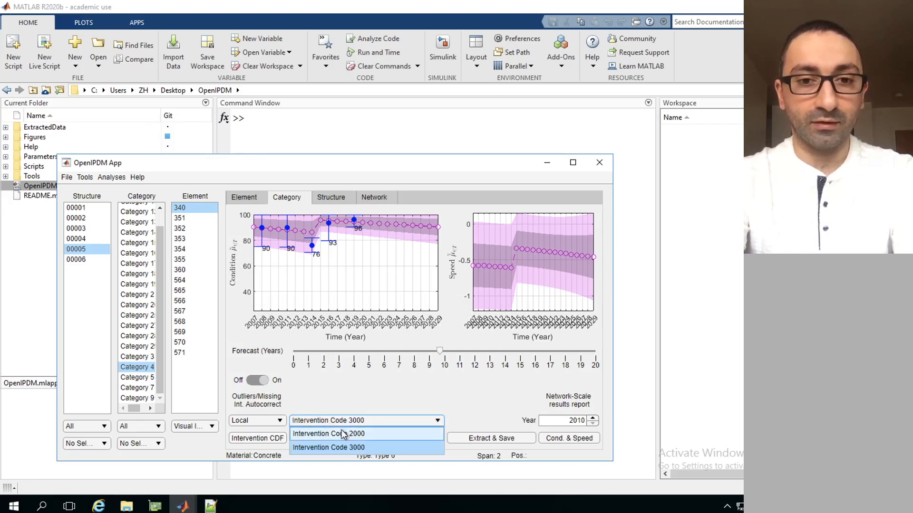
{"action": "left_click", "coordinate": [363, 389]}
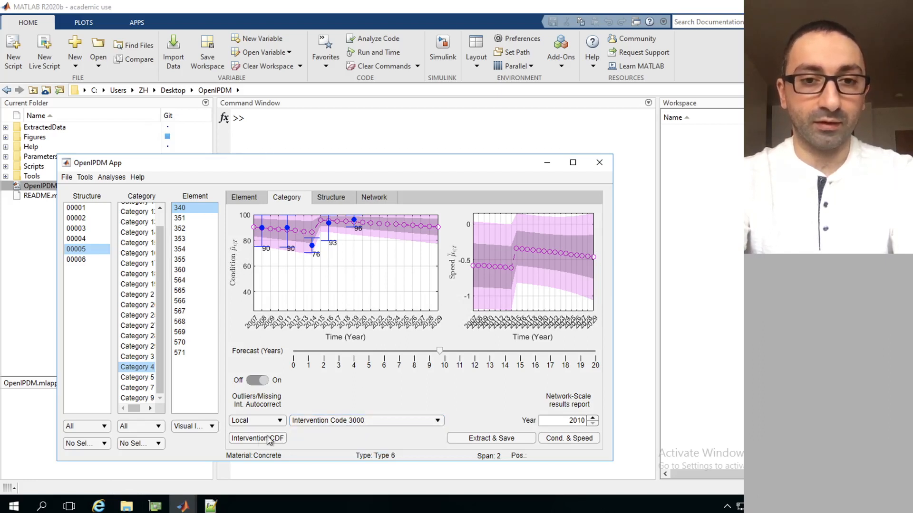
{"action": "left_click", "coordinate": [255, 441]}
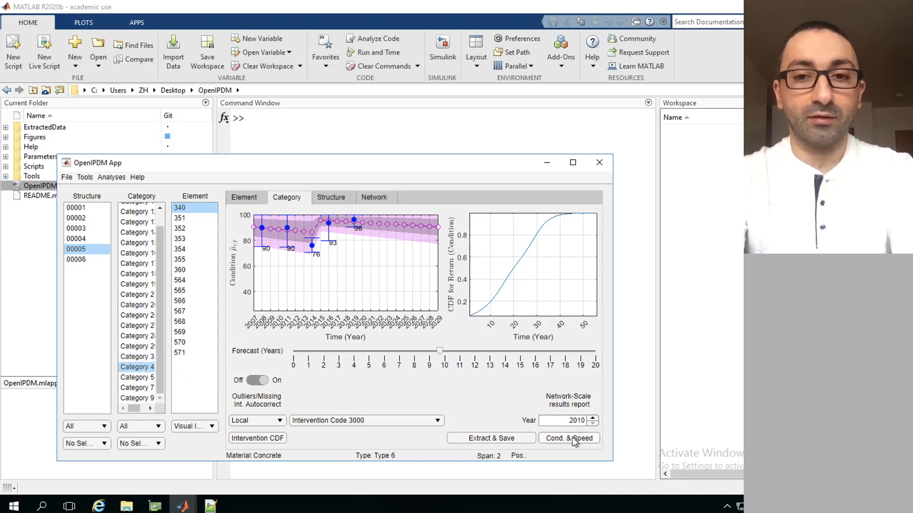
In the Structure view, select structure 00005 and review the structural elements group choices, keeping Principal
{"action": "left_click", "coordinate": [331, 200]}
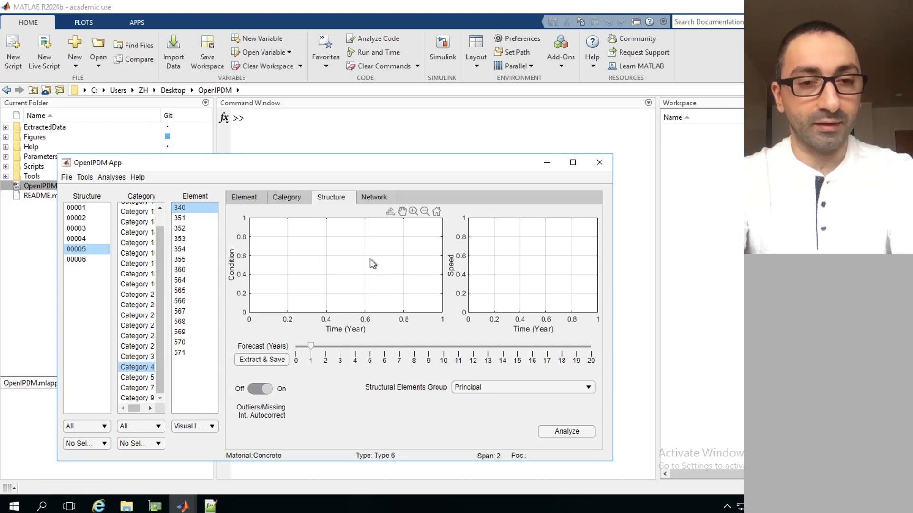
{"action": "left_click", "coordinate": [81, 250]}
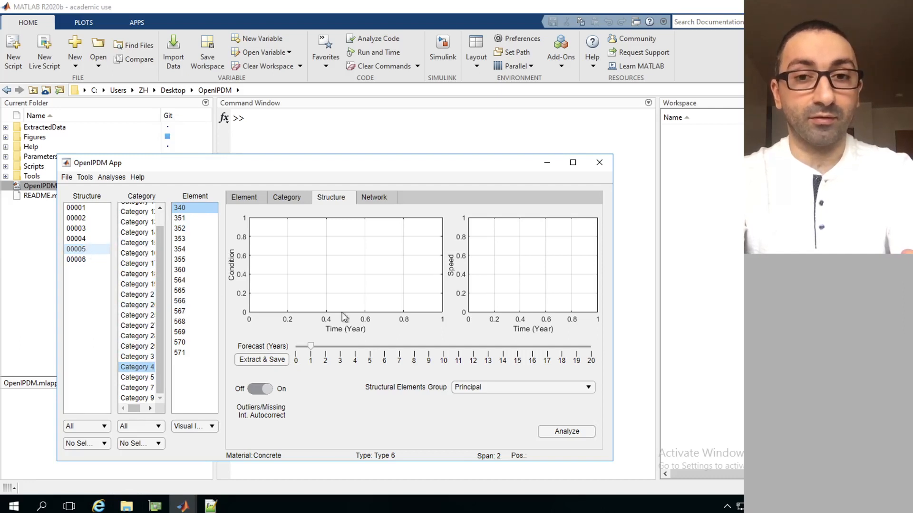
{"action": "left_click", "coordinate": [490, 386]}
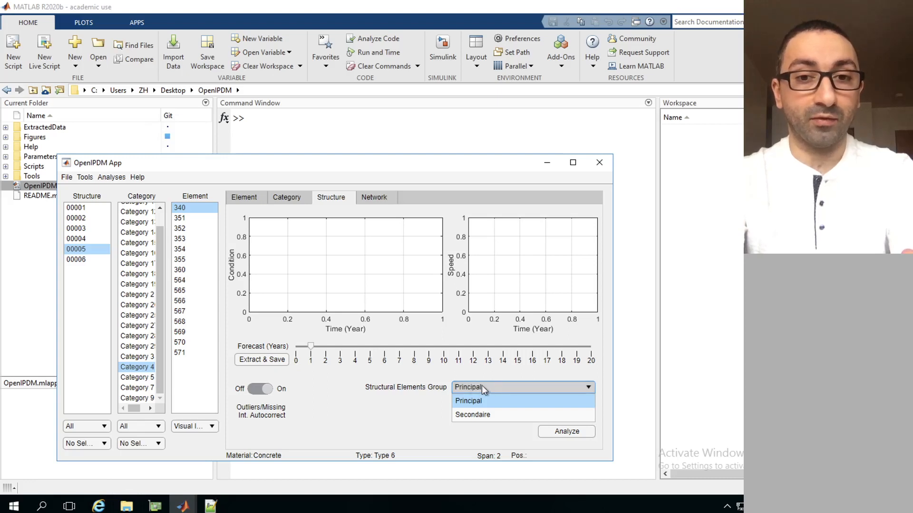
{"action": "left_click", "coordinate": [484, 386]}
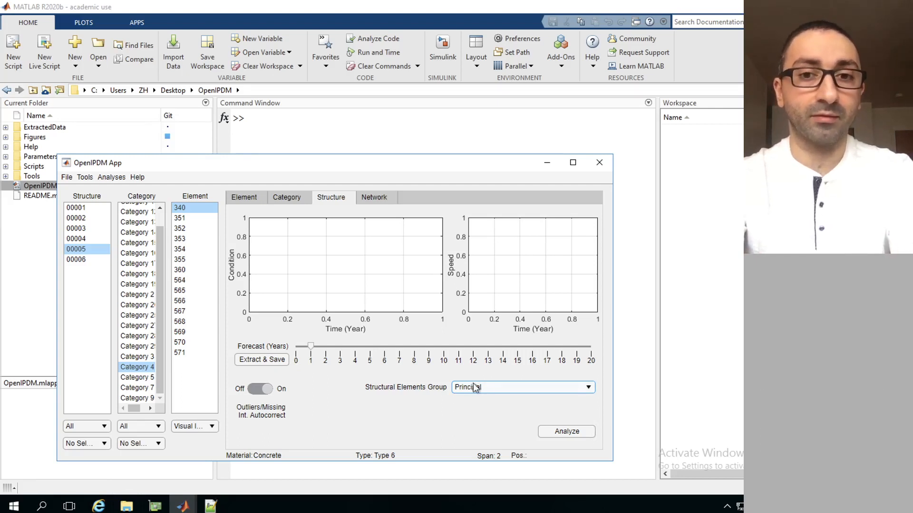
{"action": "left_click", "coordinate": [479, 389]}
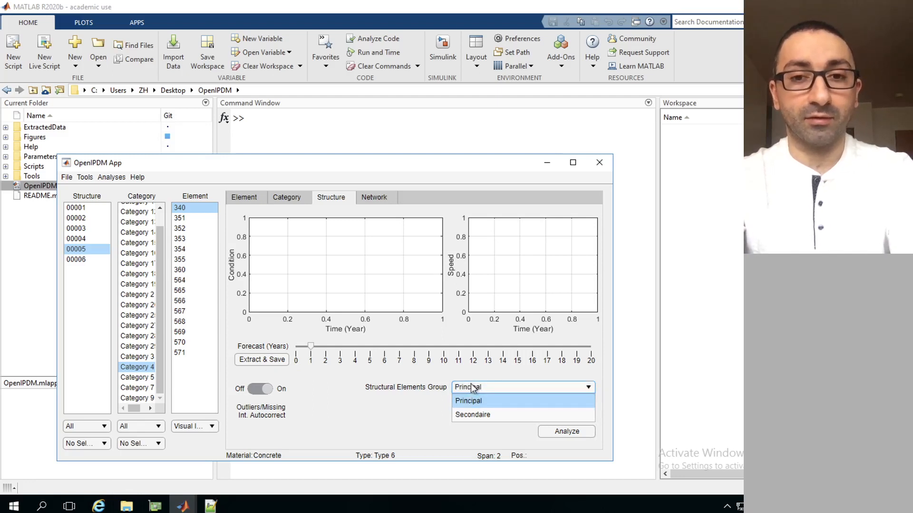
{"action": "left_click", "coordinate": [471, 387]}
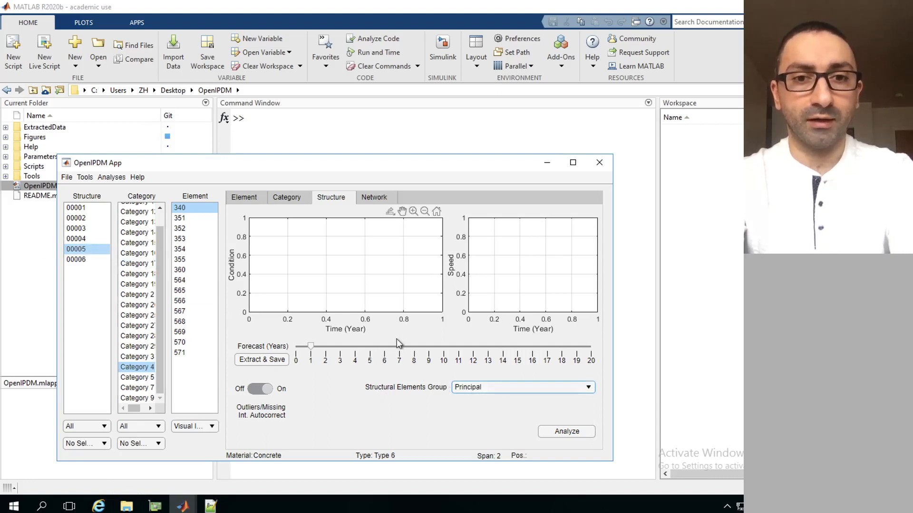
Set the structure forecast to about 10 years, analyse structure 00005, and compare the Category and Structure views
{"action": "left_click", "coordinate": [445, 350]}
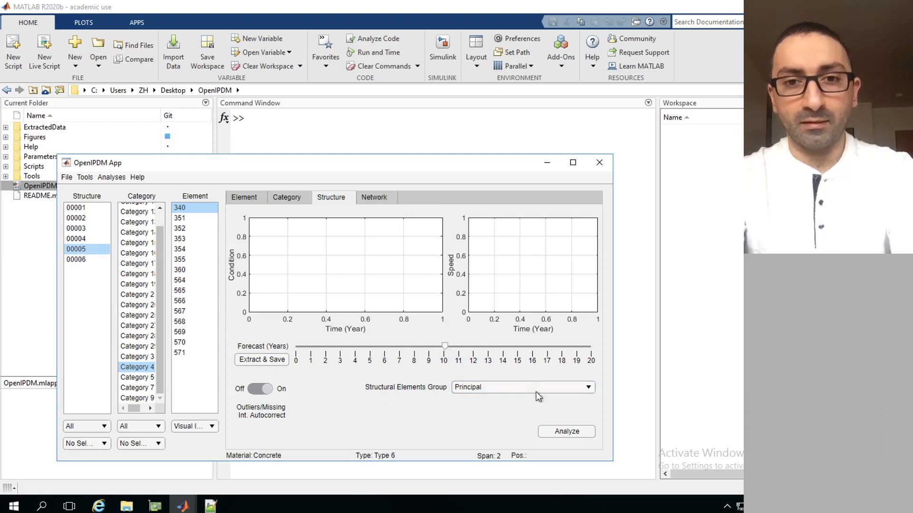
{"action": "left_click", "coordinate": [559, 432]}
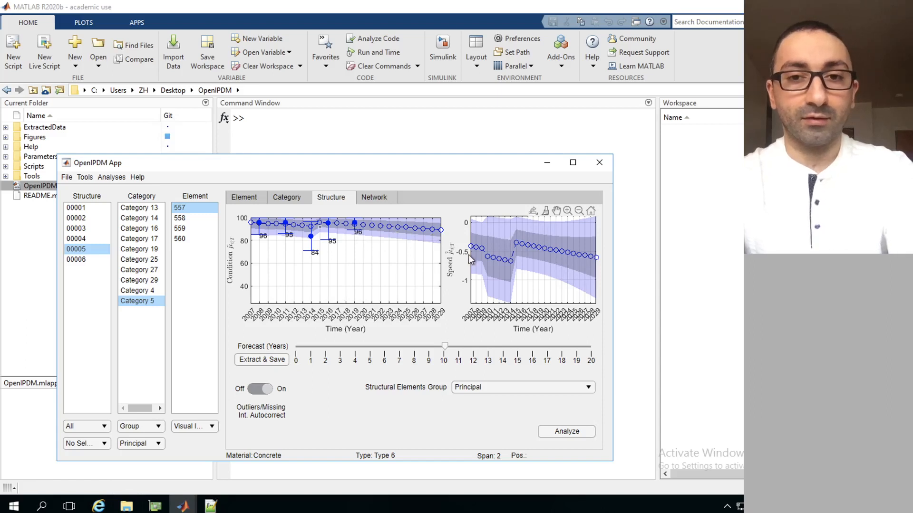
{"action": "left_click", "coordinate": [287, 198]}
{"action": "left_click", "coordinate": [334, 196]}
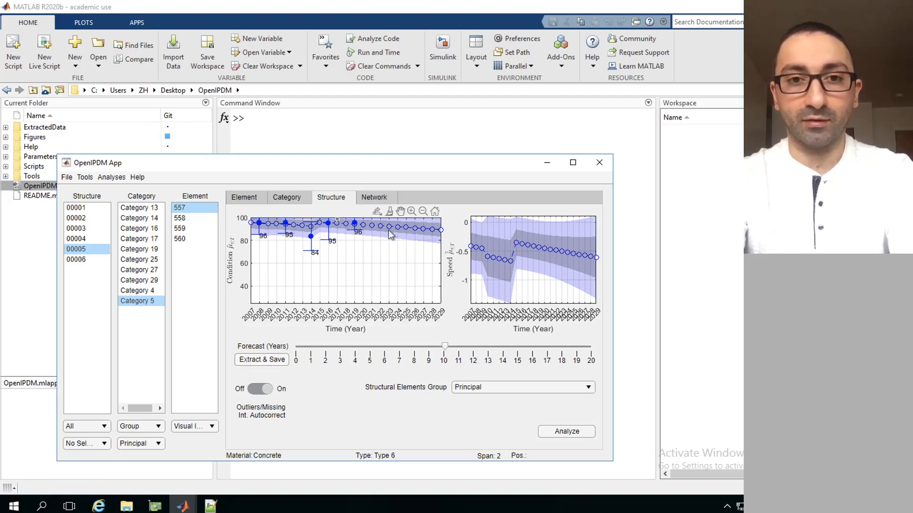
In the Network view, set the forecast to about 15.3 years and analyse the Principal elements group with Active status
{"action": "left_click", "coordinate": [383, 199]}
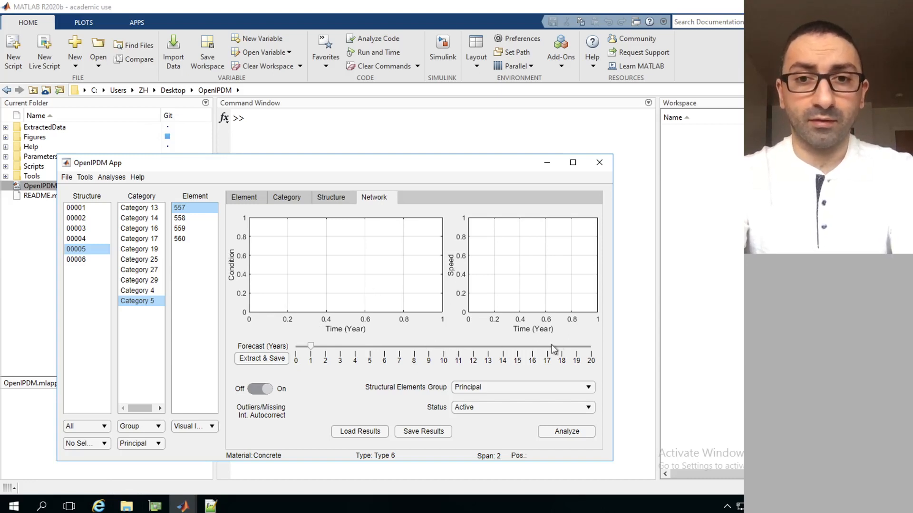
{"action": "left_click", "coordinate": [523, 346]}
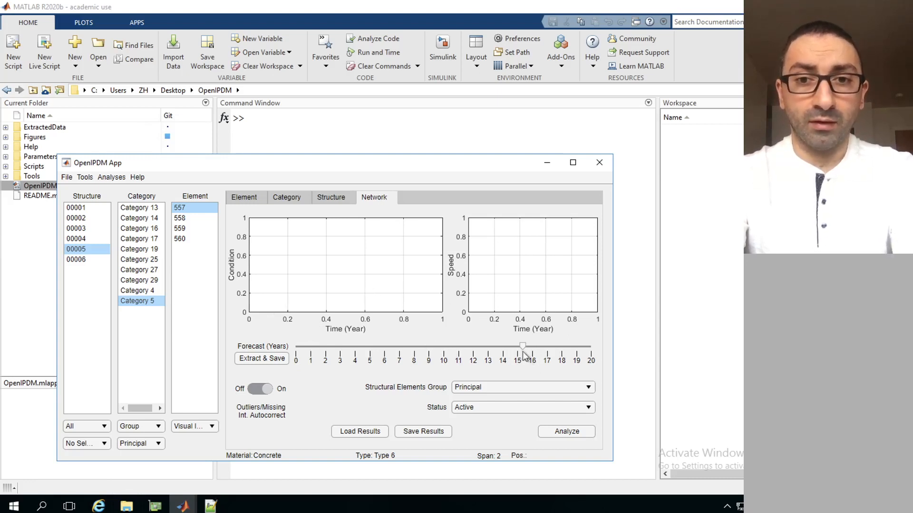
{"action": "left_click", "coordinate": [485, 387]}
{"action": "left_click", "coordinate": [491, 386]}
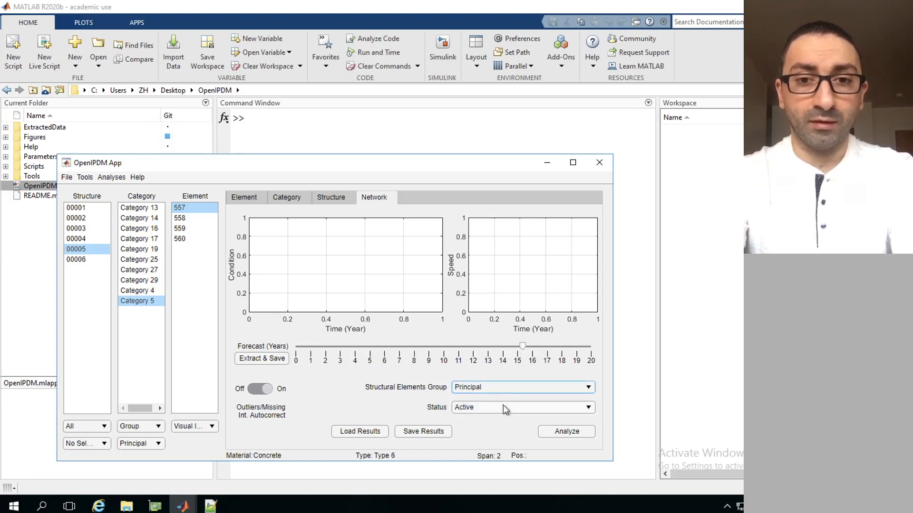
{"action": "left_click", "coordinate": [505, 409]}
{"action": "left_click", "coordinate": [503, 405]}
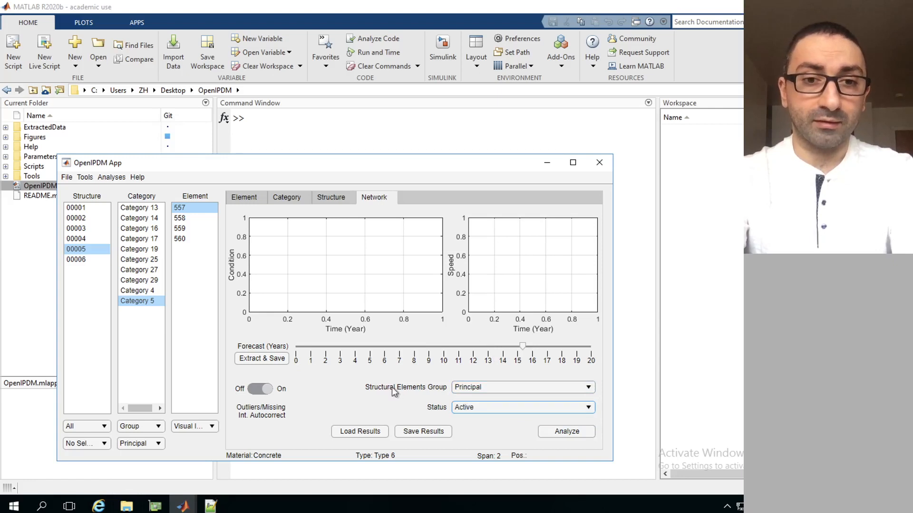
{"action": "left_click", "coordinate": [566, 432]}
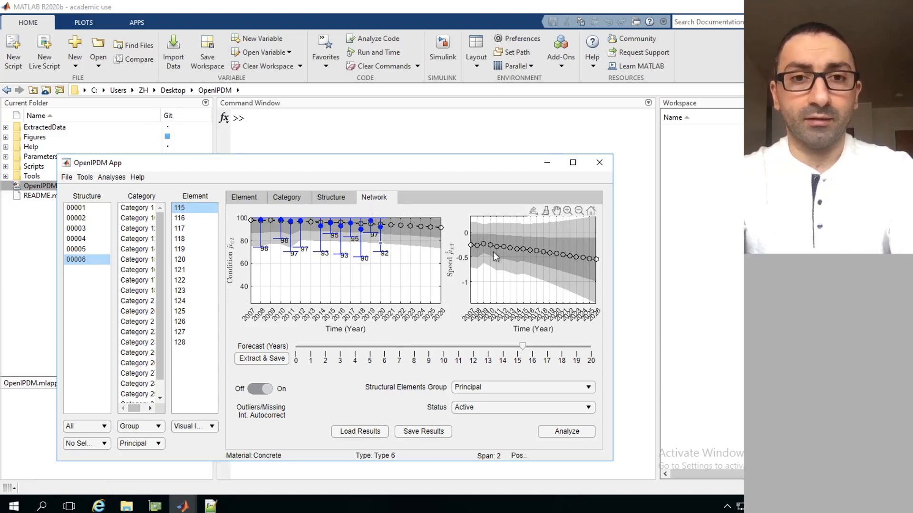
{"action": "left_click", "coordinate": [486, 388]}
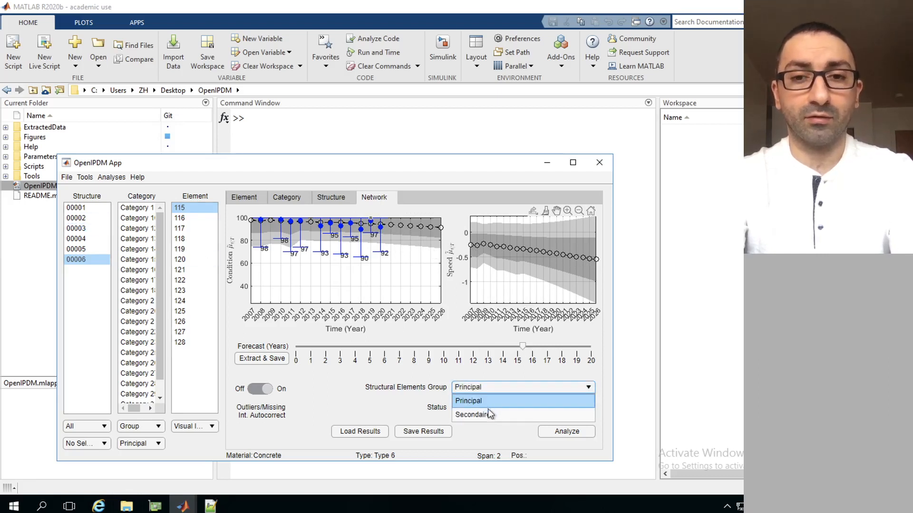
{"action": "left_click", "coordinate": [403, 382]}
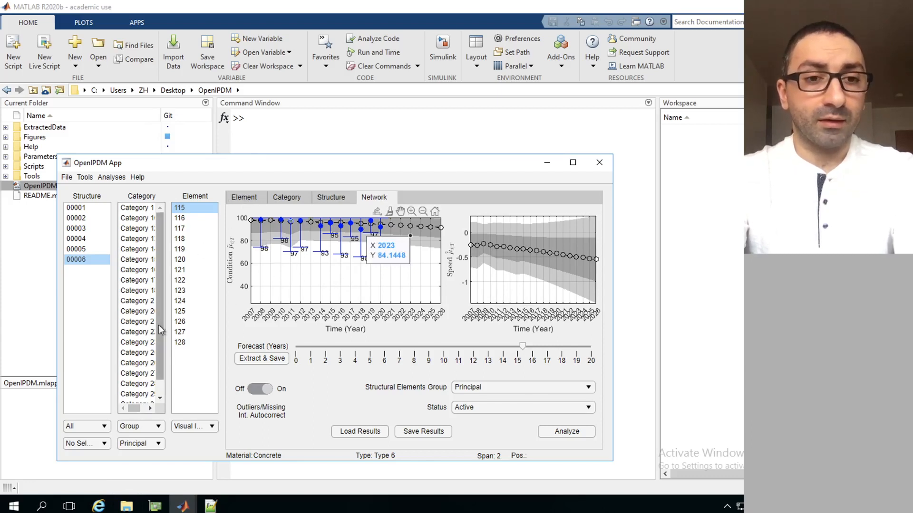
Filter the structure list by Municipality M2
{"action": "left_click", "coordinate": [103, 427]}
{"action": "left_click", "coordinate": [103, 427]}
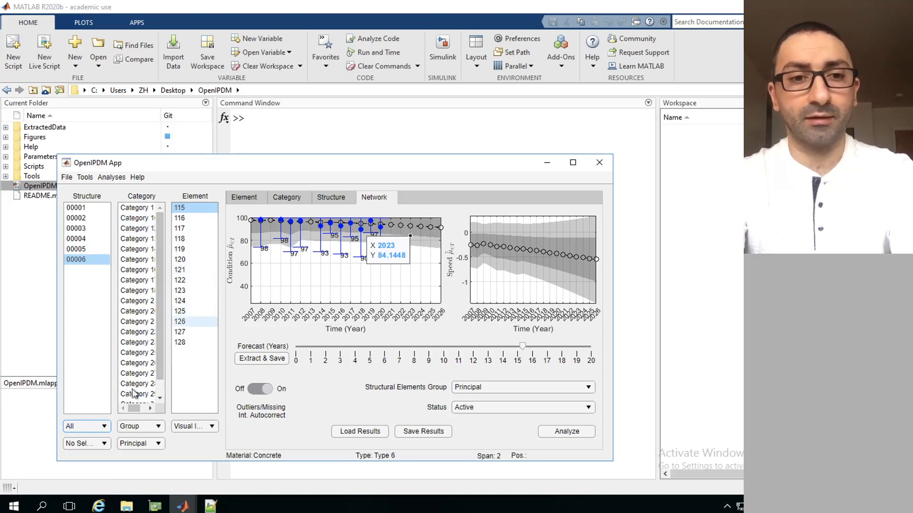
{"action": "left_click", "coordinate": [96, 428]}
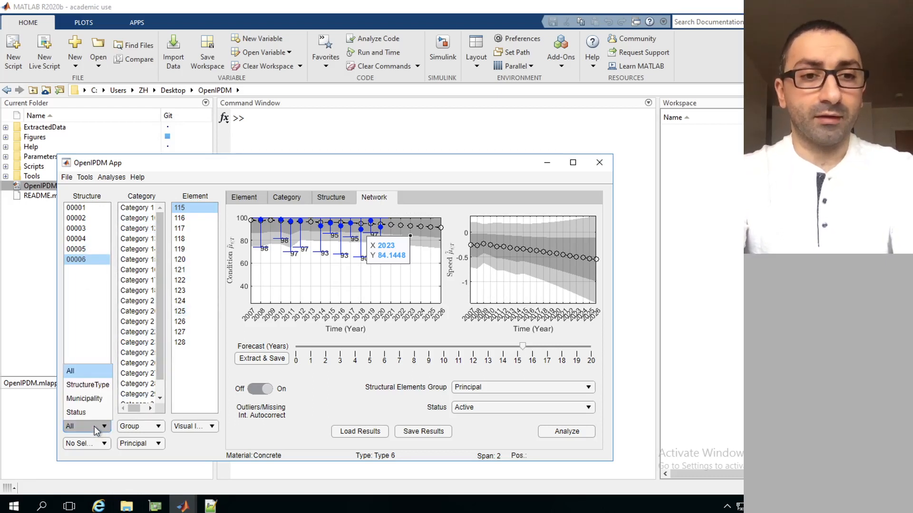
{"action": "left_click", "coordinate": [85, 399]}
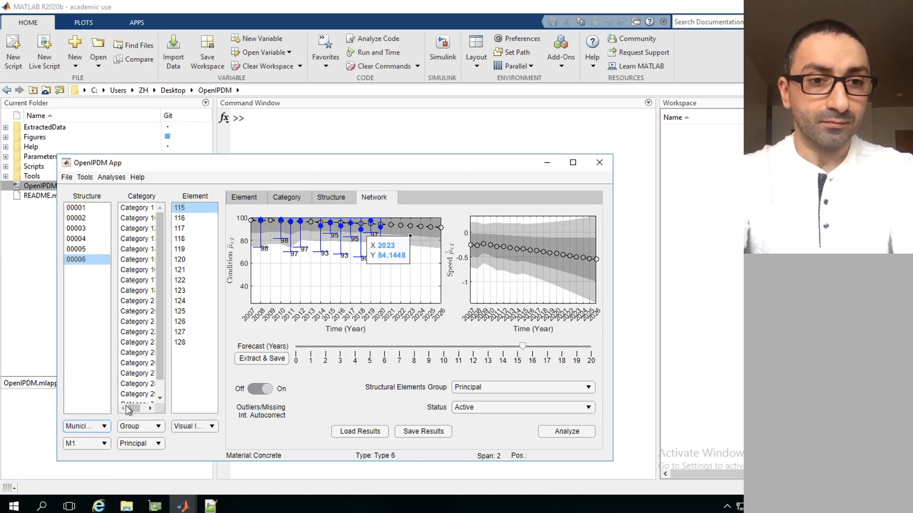
{"action": "left_click", "coordinate": [100, 445]}
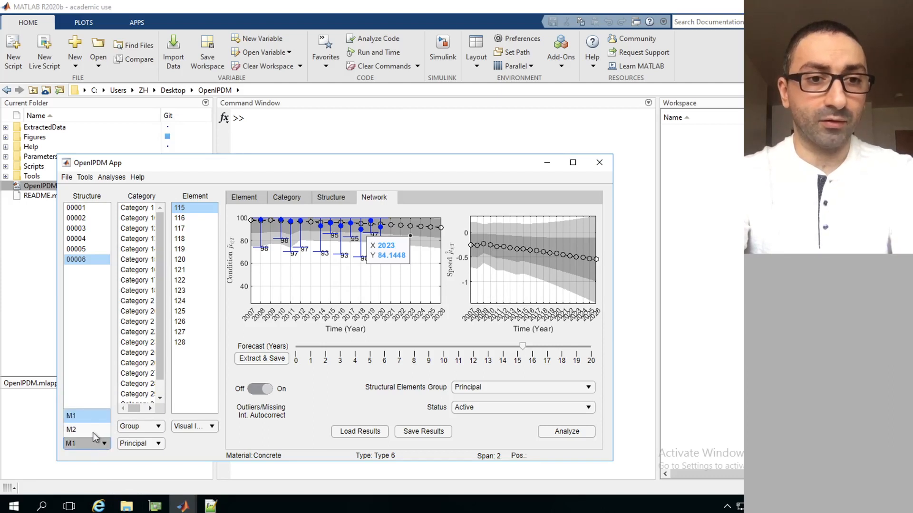
{"action": "left_click", "coordinate": [93, 430]}
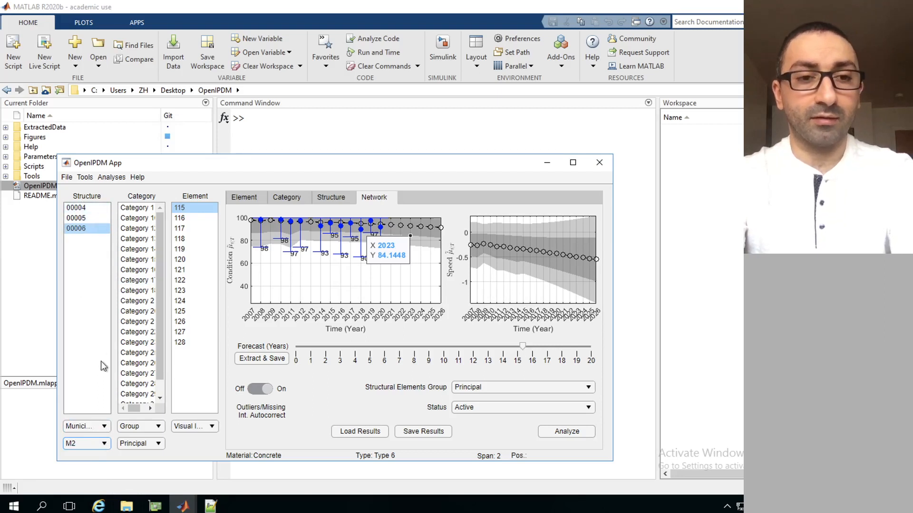
Switch the municipality filter to M1, and reset the structure filter to All
{"action": "left_click", "coordinate": [95, 449]}
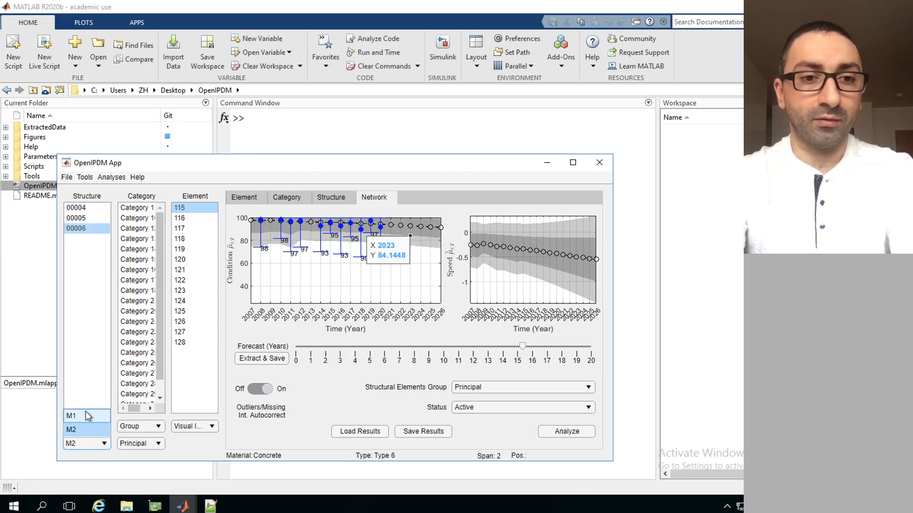
{"action": "left_click", "coordinate": [88, 416]}
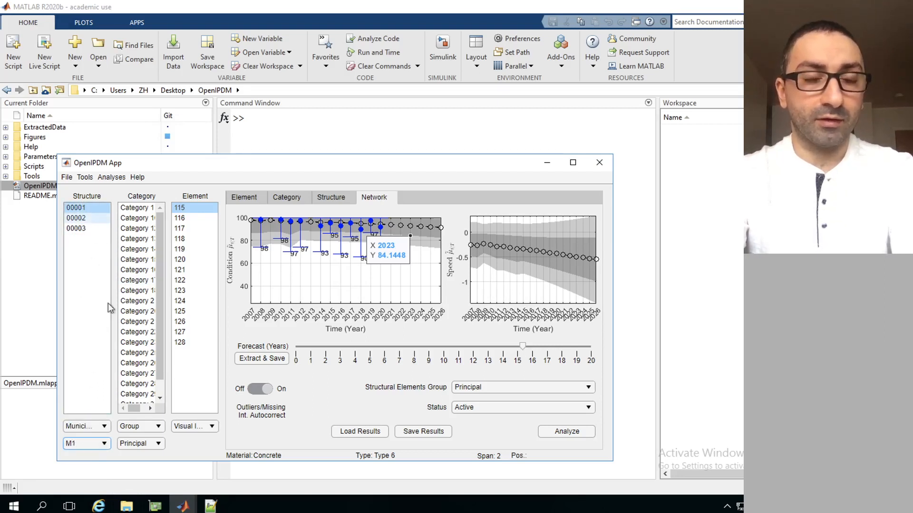
{"action": "left_click", "coordinate": [98, 430]}
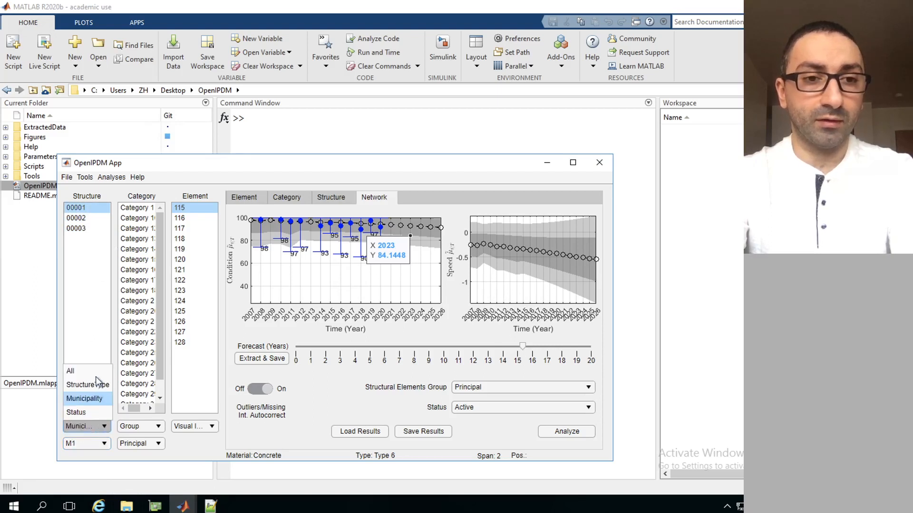
{"action": "left_click", "coordinate": [95, 370]}
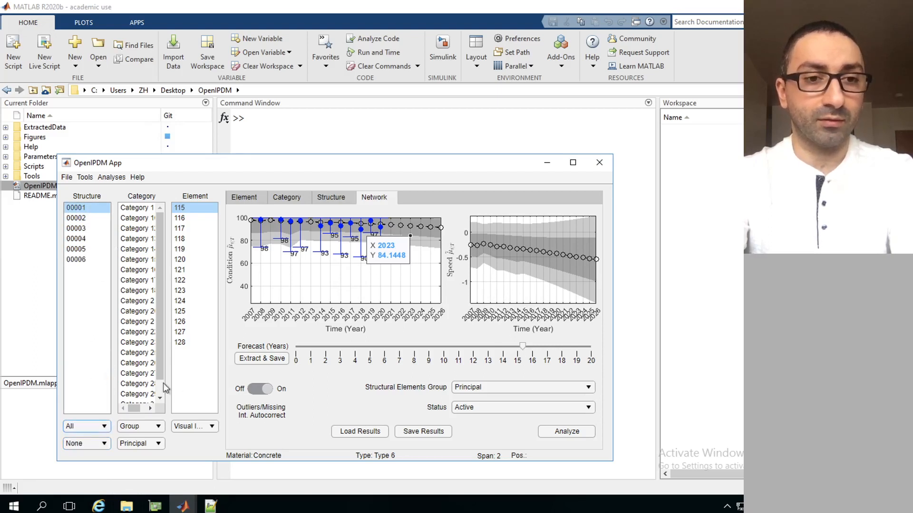
Set the category filter to All and check its sub-filter choices, keeping No Selection
{"action": "left_click", "coordinate": [152, 427]}
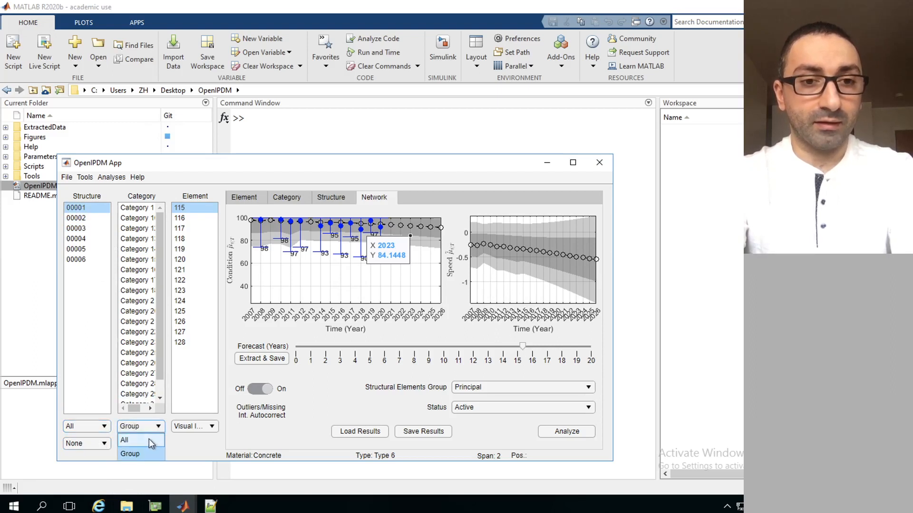
{"action": "left_click", "coordinate": [149, 440]}
{"action": "left_click", "coordinate": [155, 426]}
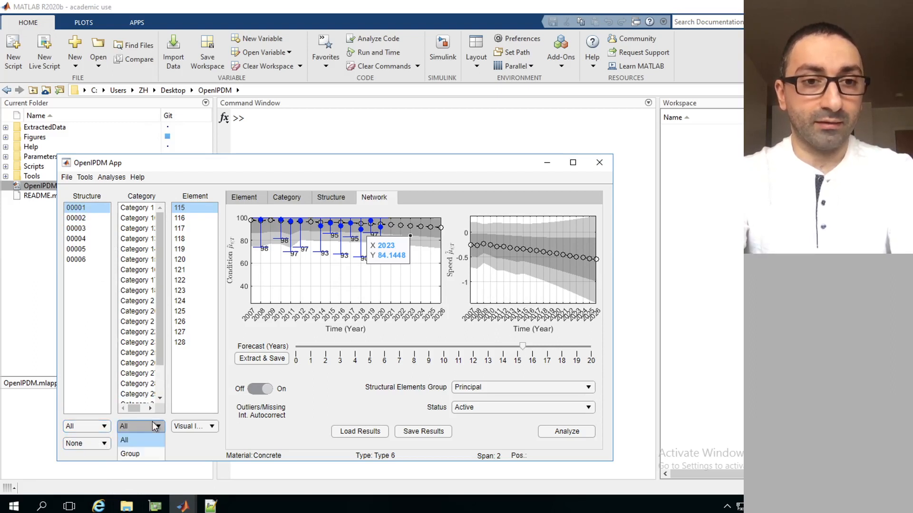
{"action": "left_click_drag", "start_coordinate": [161, 352], "coordinate": [169, 294]}
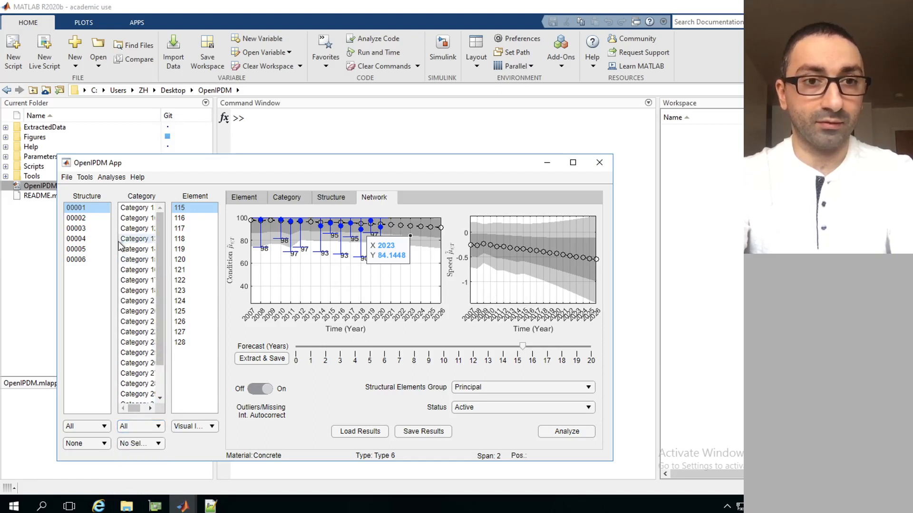
{"action": "left_click", "coordinate": [151, 443]}
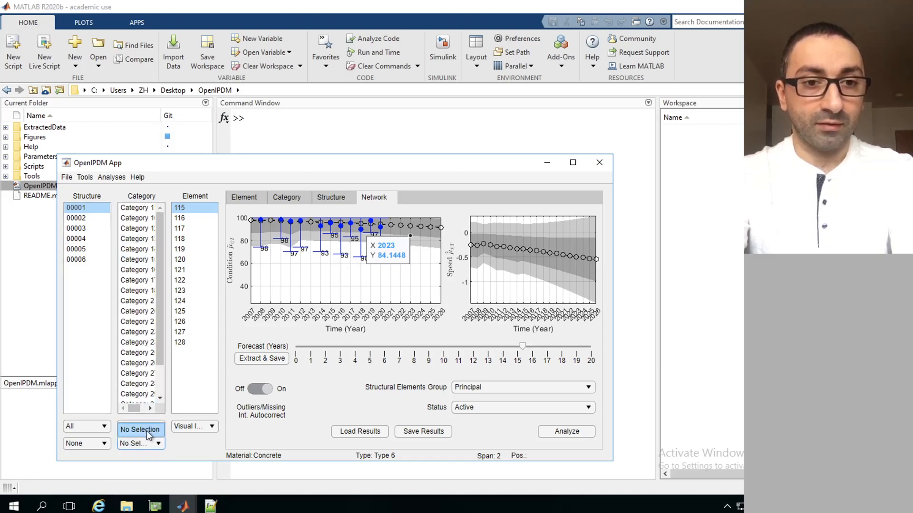
{"action": "left_click", "coordinate": [148, 430]}
Filter the category list by Group, choosing the Principal categories
{"action": "left_click", "coordinate": [153, 426]}
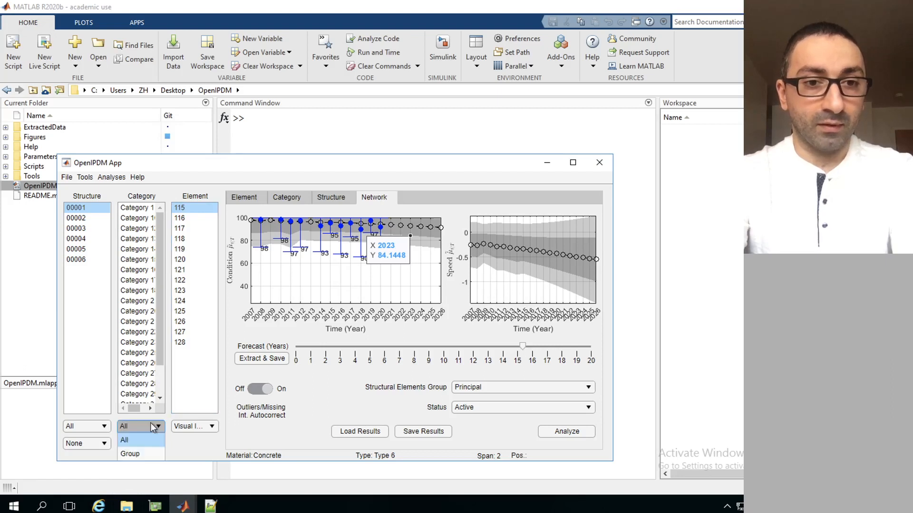
{"action": "left_click", "coordinate": [138, 451]}
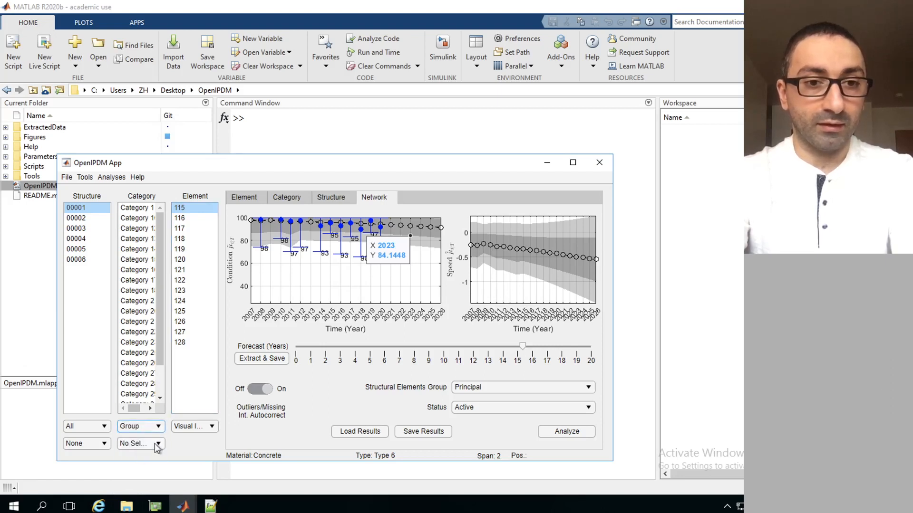
{"action": "left_click", "coordinate": [155, 443]}
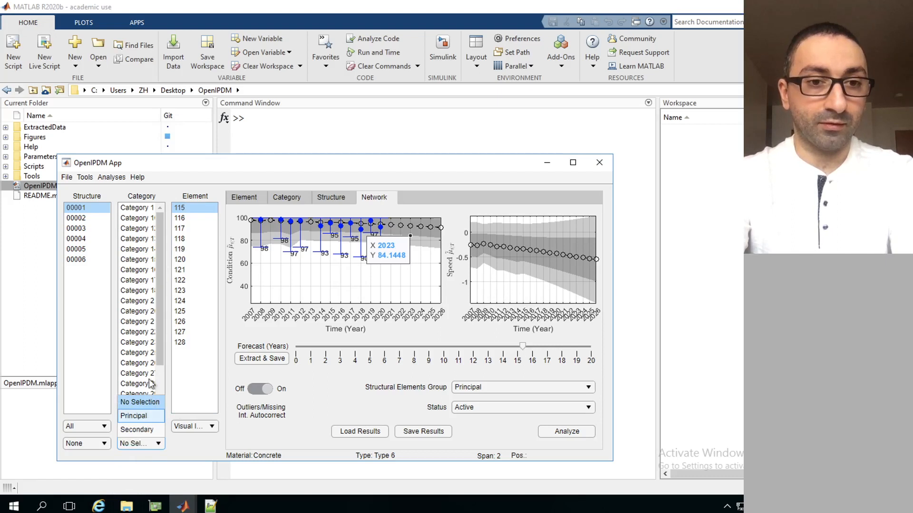
{"action": "left_click", "coordinate": [136, 416]}
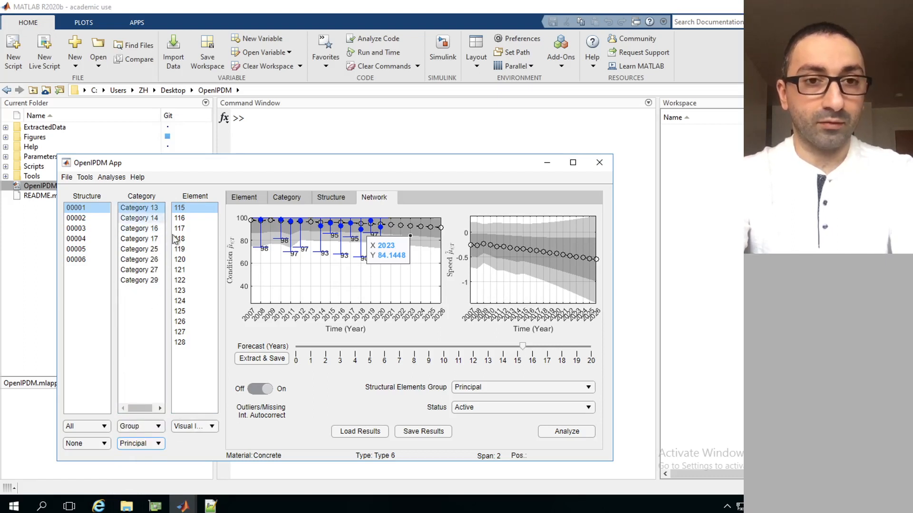